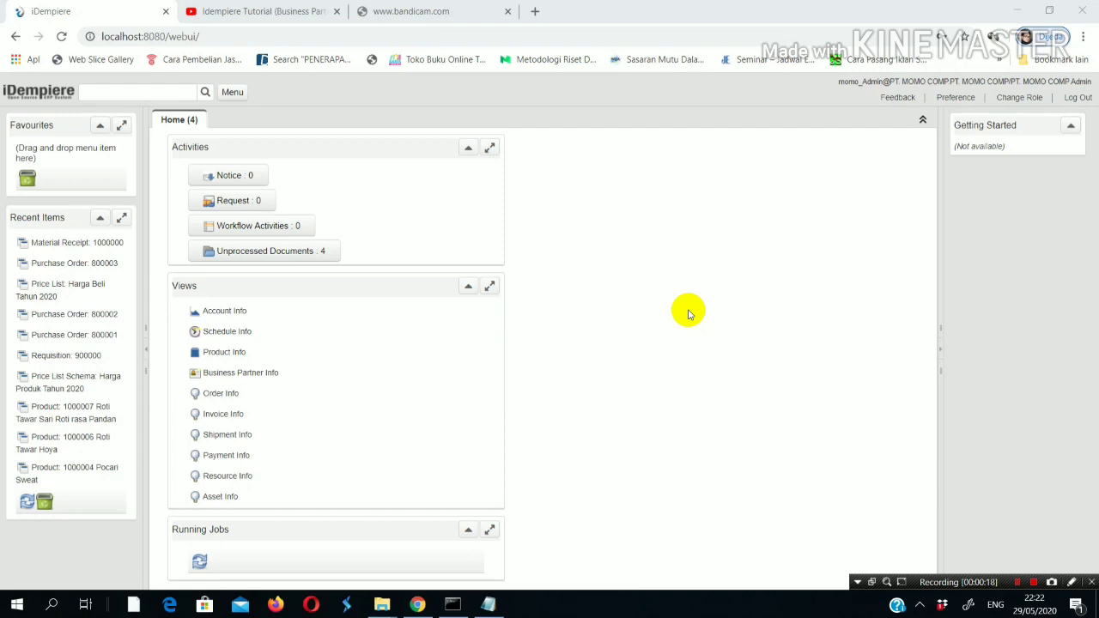
# - Open the Purchase Order window and review the first order's header details, document status and order lines
pyautogui.click(233, 93)
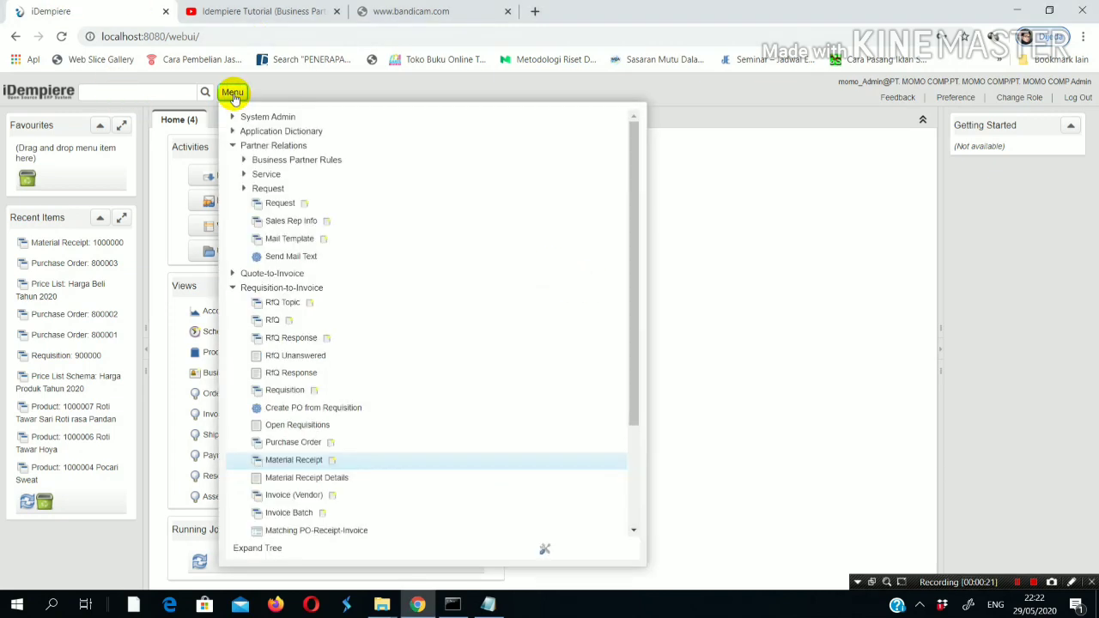
pyautogui.click(286, 443)
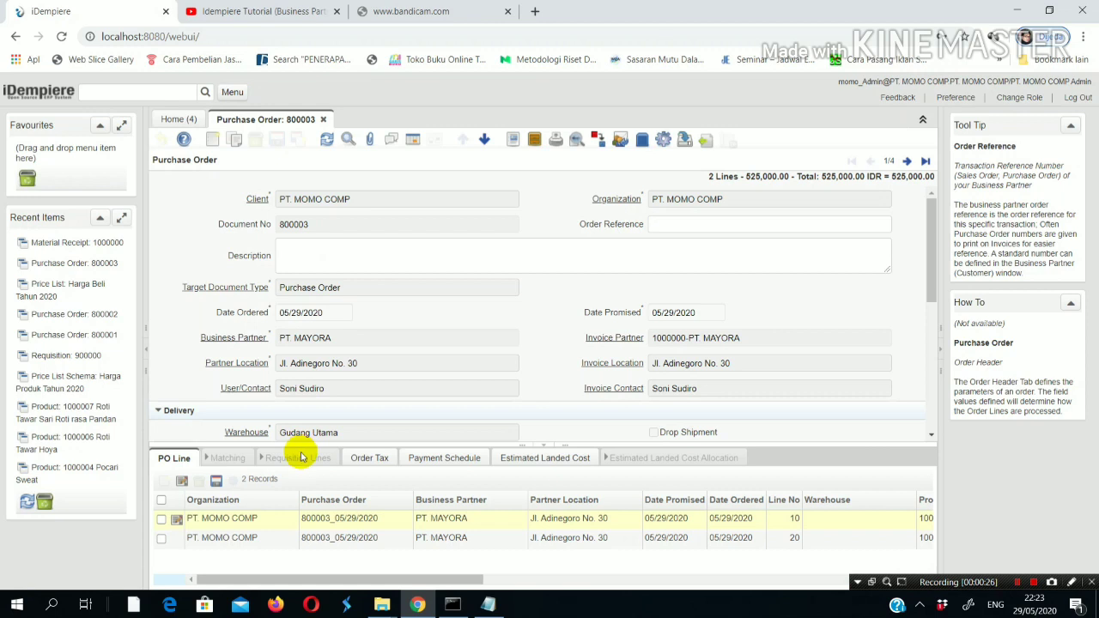
pyautogui.click(414, 142)
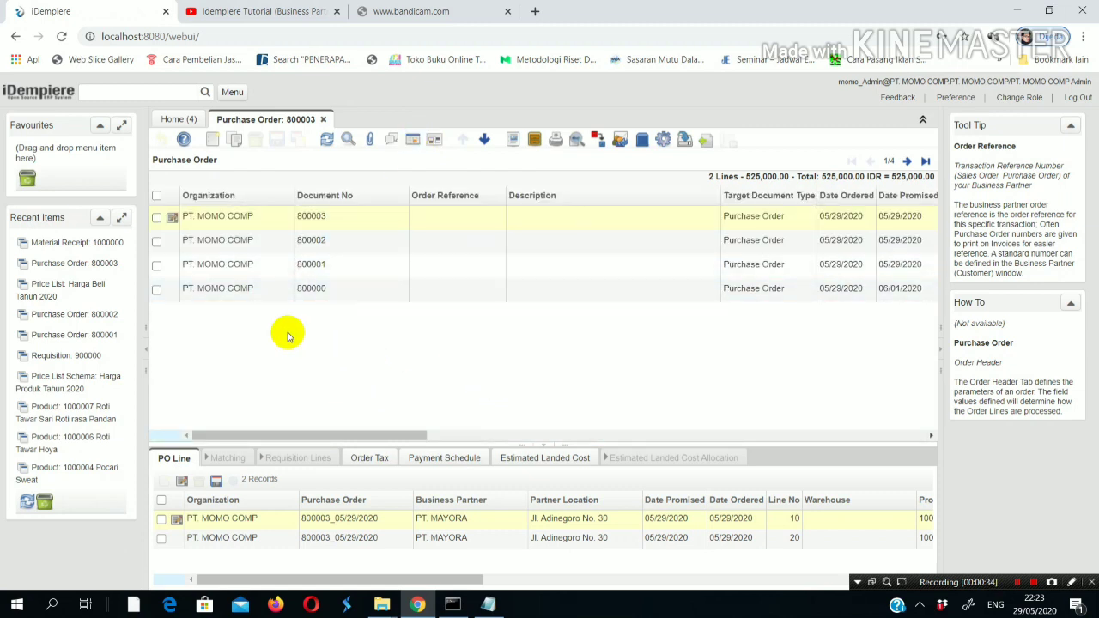
pyautogui.click(172, 218)
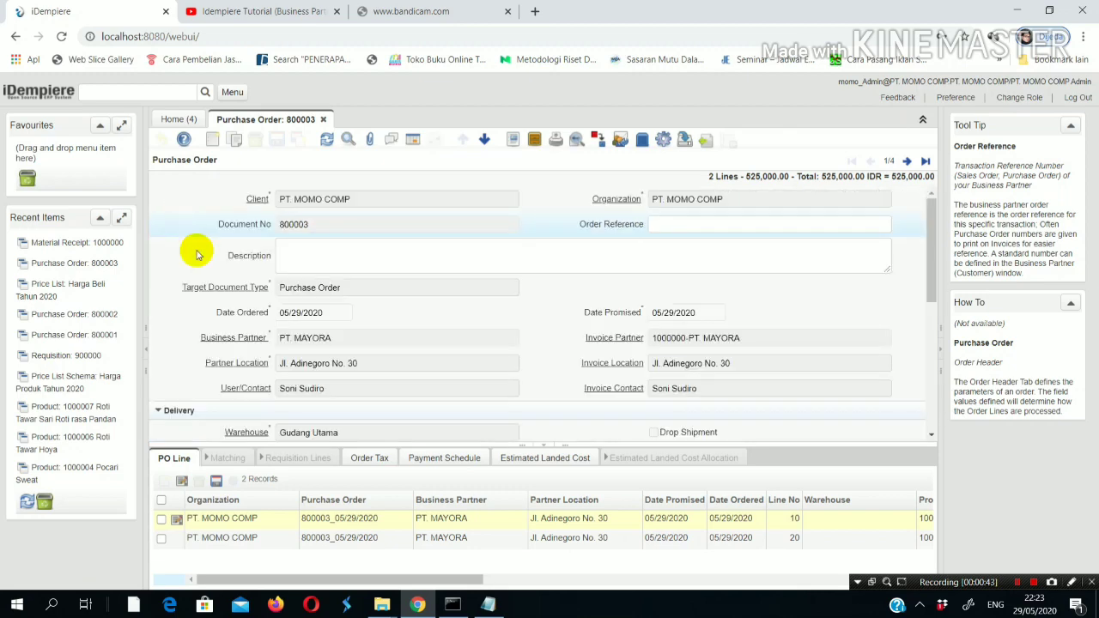
pyautogui.moveTo(927, 253); pyautogui.dragTo(930, 396)
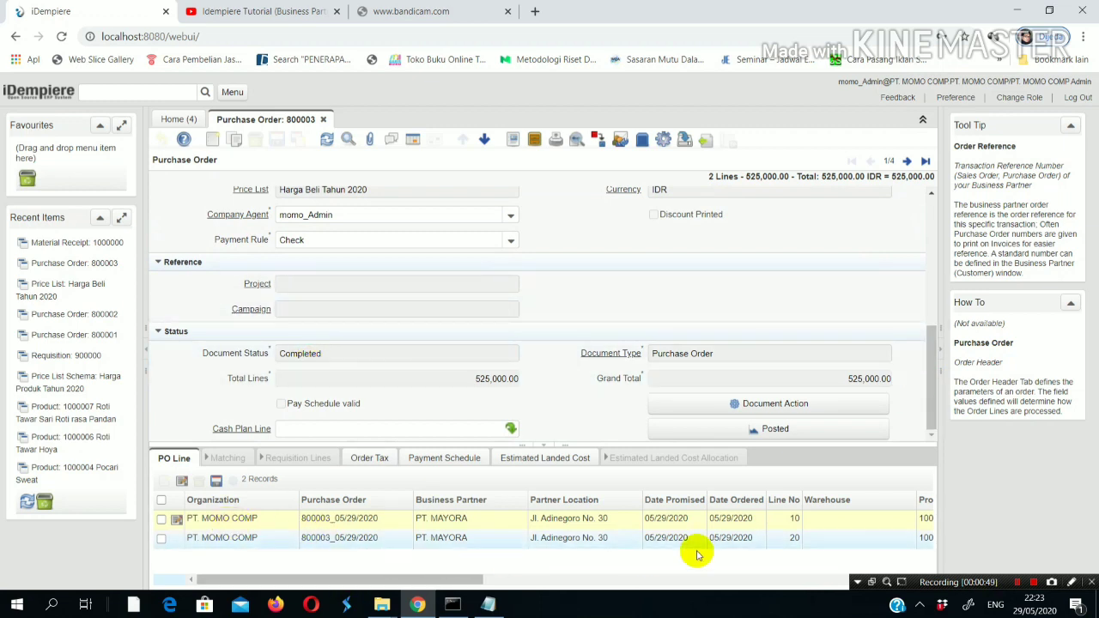
pyautogui.moveTo(436, 586); pyautogui.dragTo(274, 581)
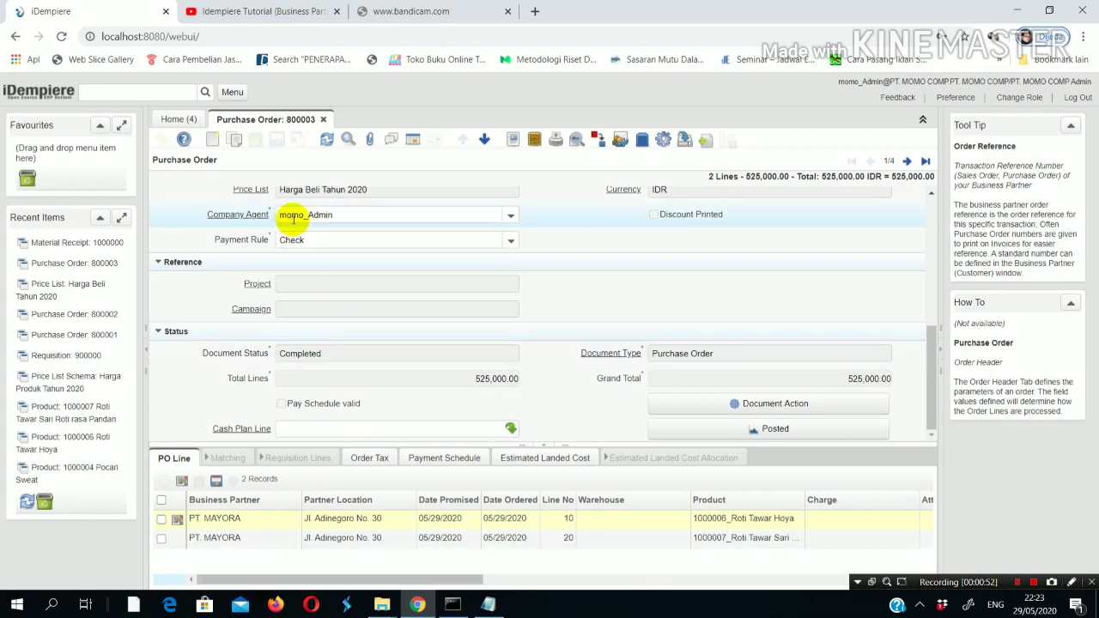
# - Check the second purchase order in the list, the one without lines, and delete it
pyautogui.click(412, 139)
pyautogui.click(177, 244)
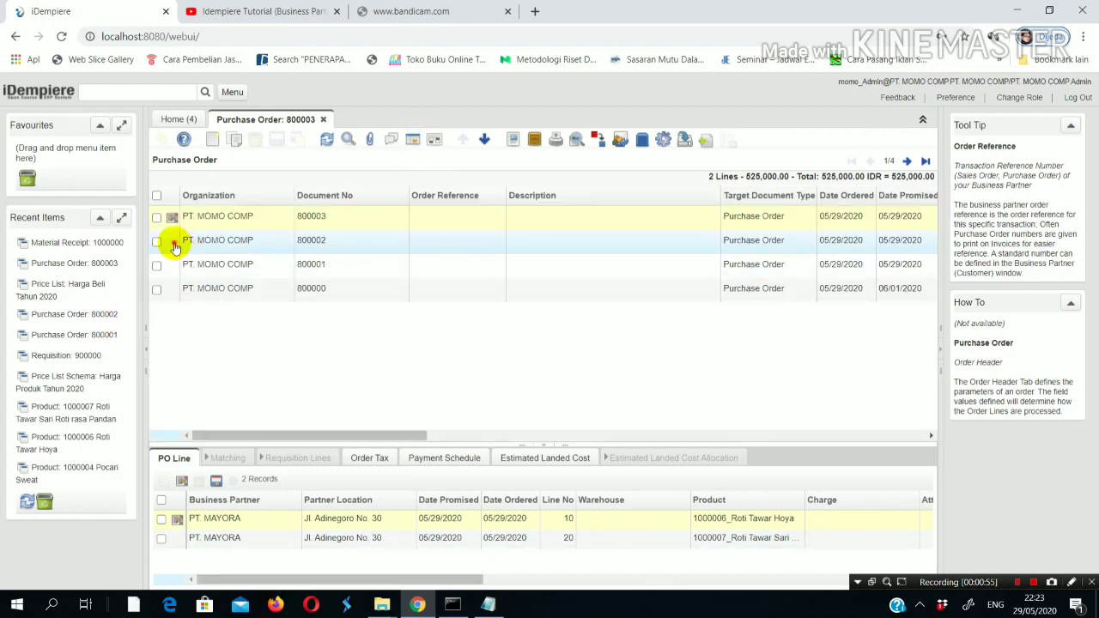
pyautogui.doubleClick(174, 244)
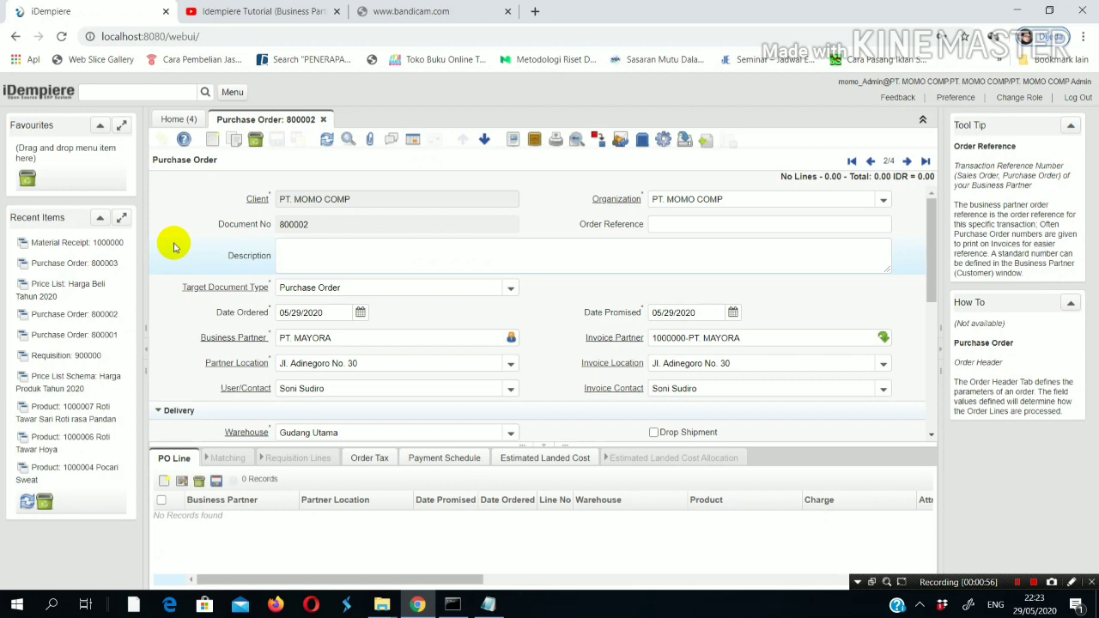
pyautogui.click(409, 141)
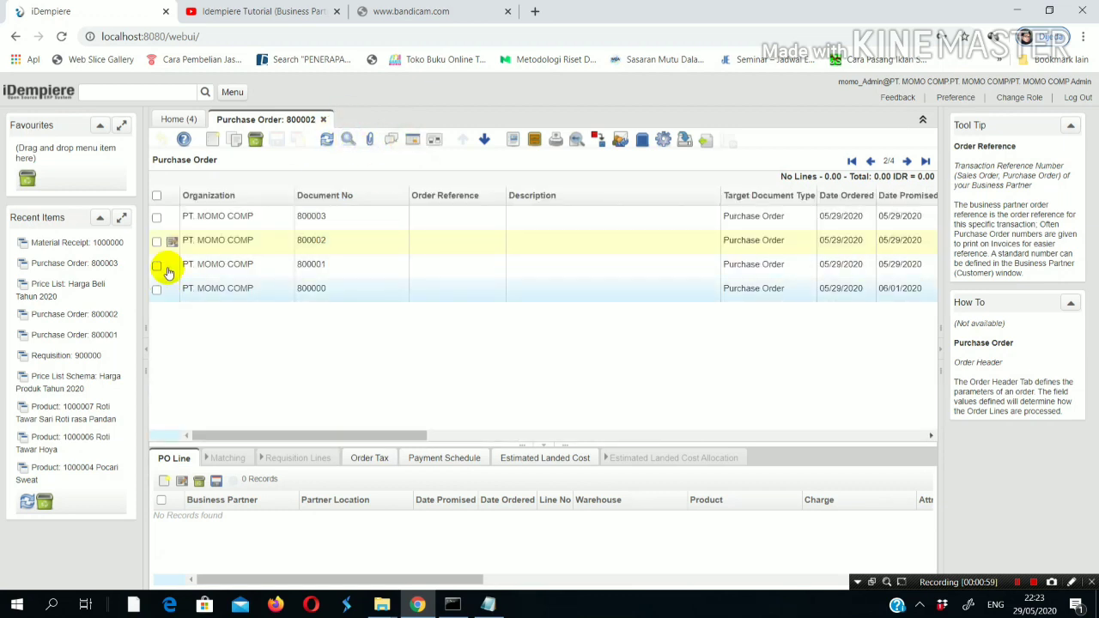
pyautogui.click(157, 241)
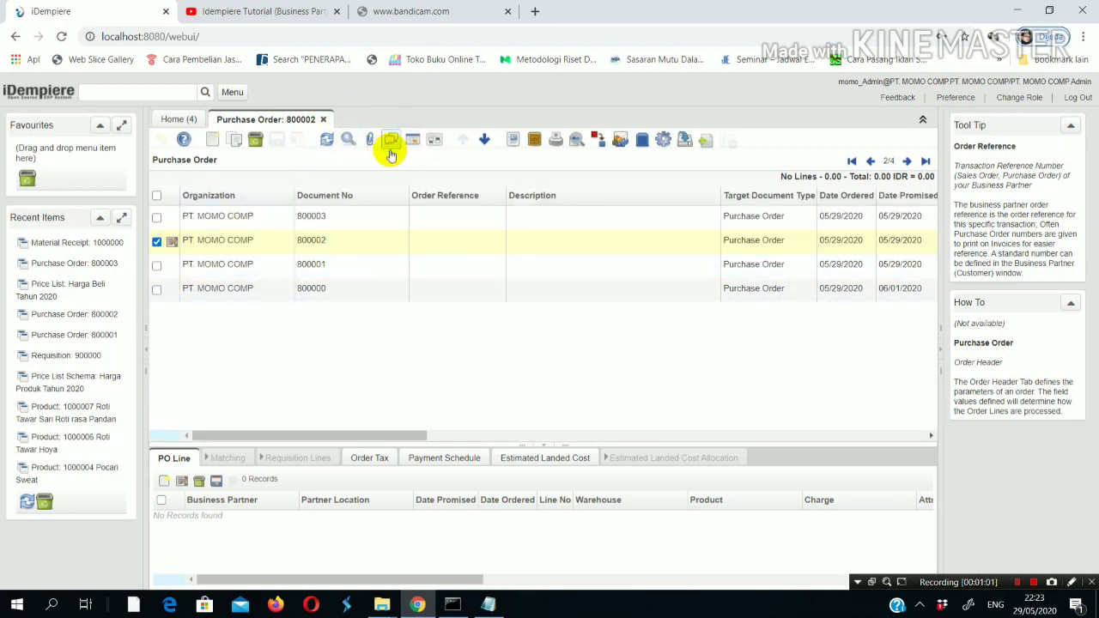
pyautogui.click(254, 140)
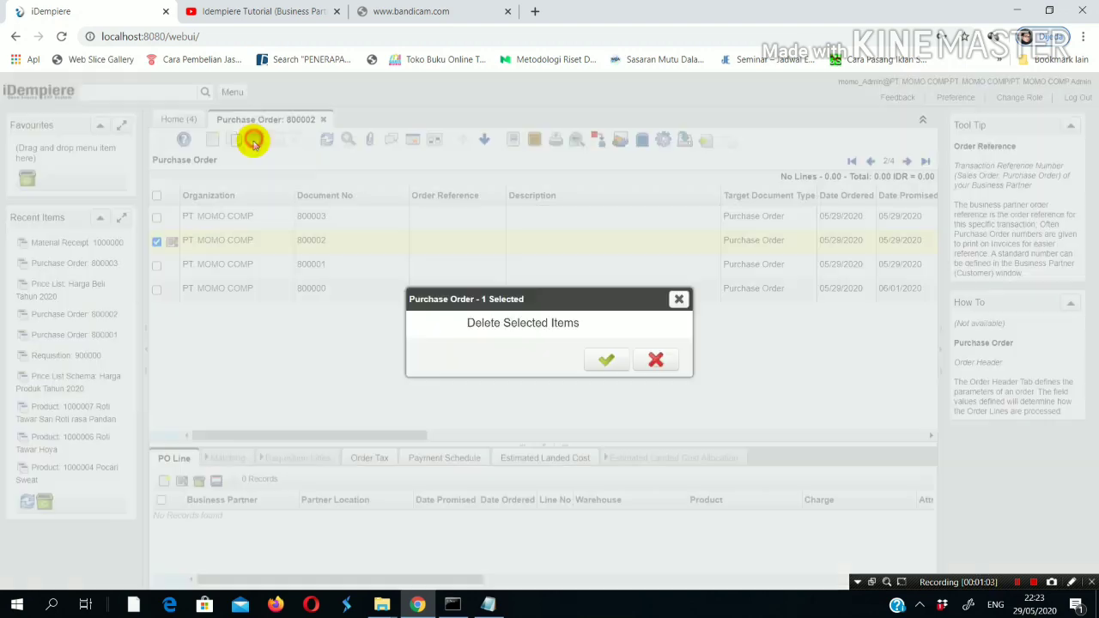
pyautogui.click(606, 368)
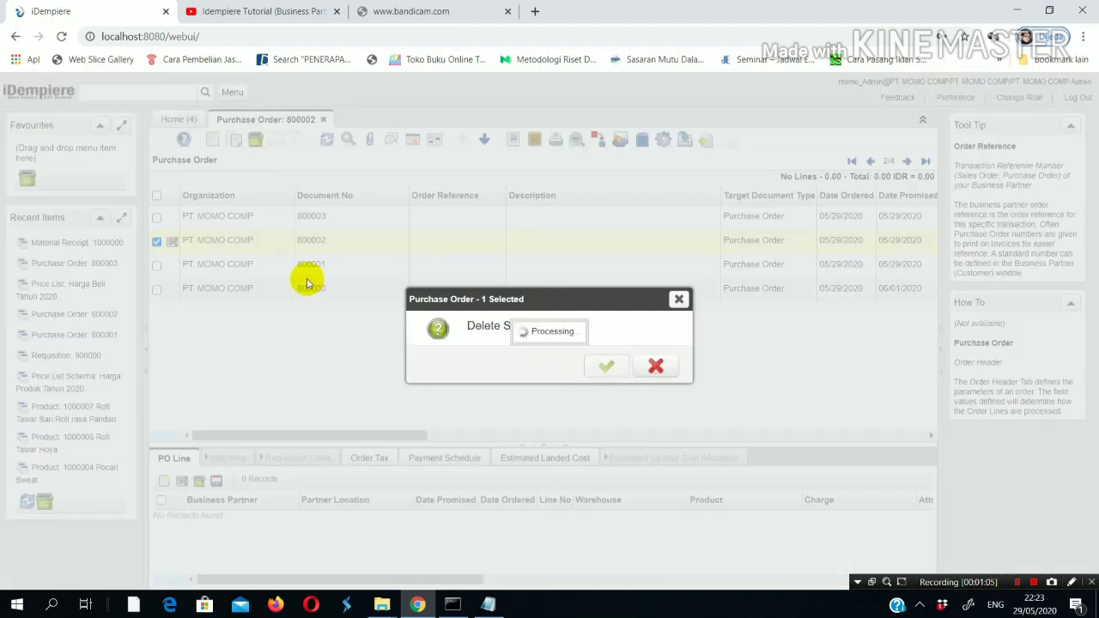
# - Delete the remaining PT. MAYORA purchase order that has no order lines
pyautogui.click(169, 244)
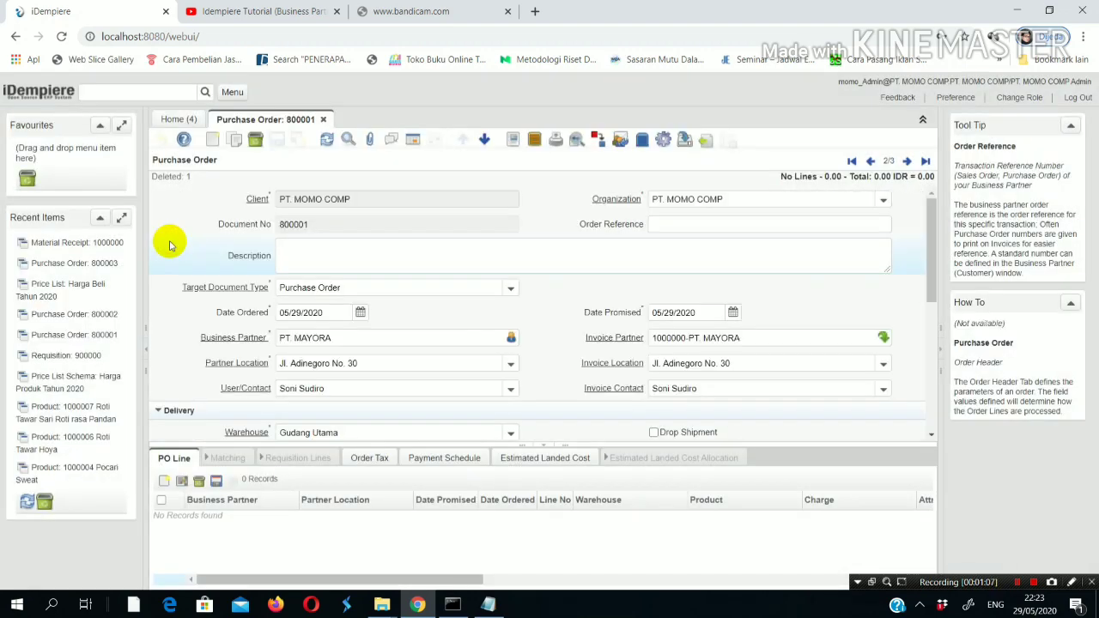
pyautogui.click(256, 143)
pyautogui.click(606, 364)
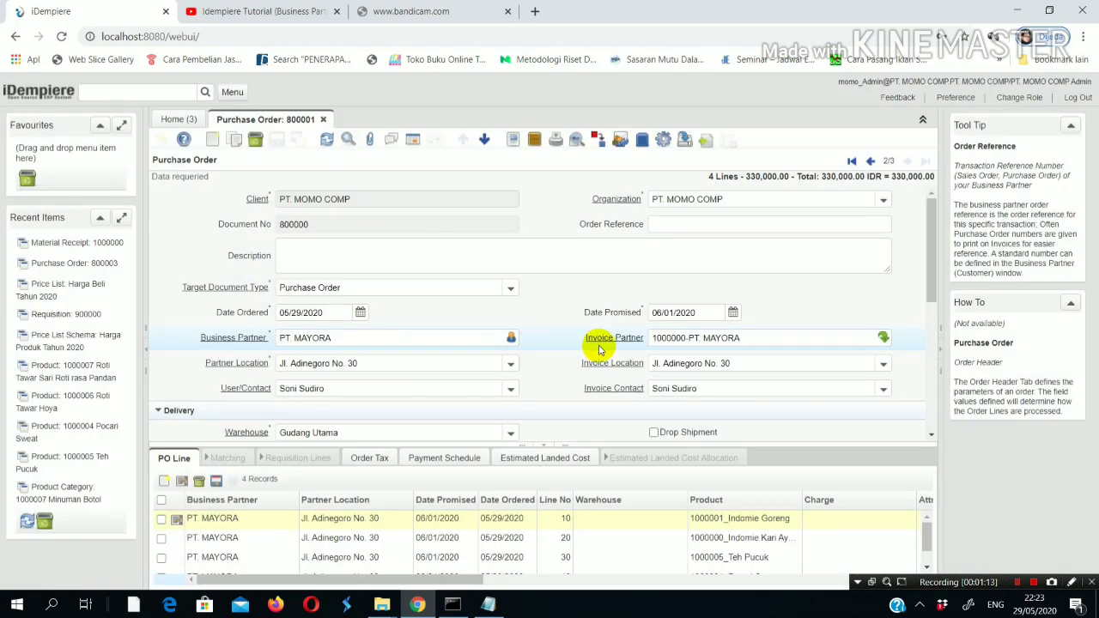
# - Open the purchase order promised for 06/01/2020 and check its document status
pyautogui.click(416, 143)
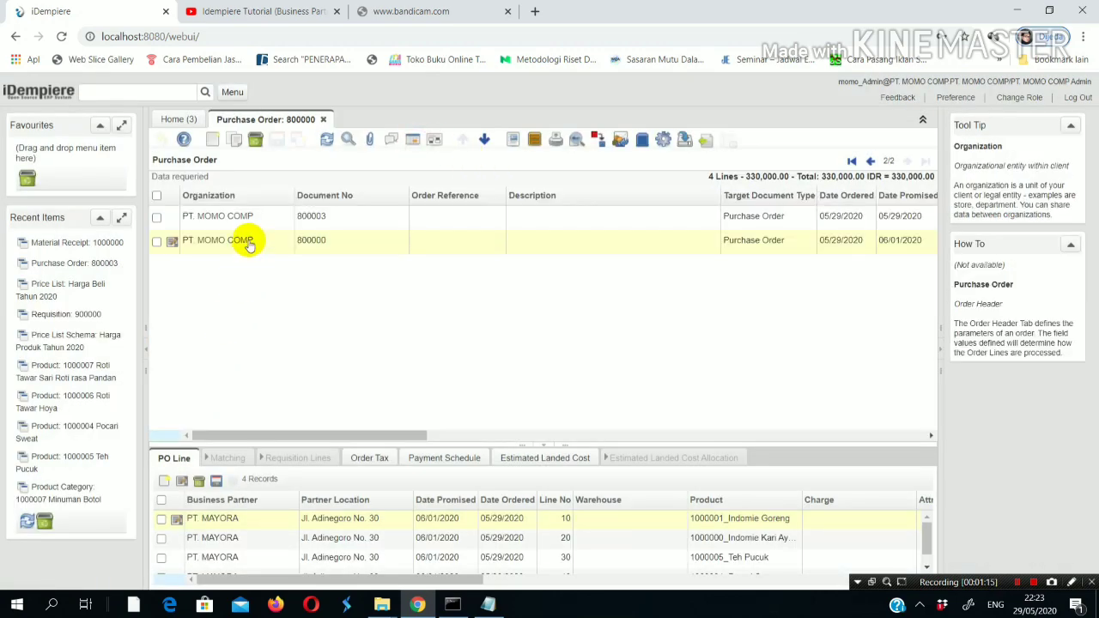
pyautogui.click(172, 244)
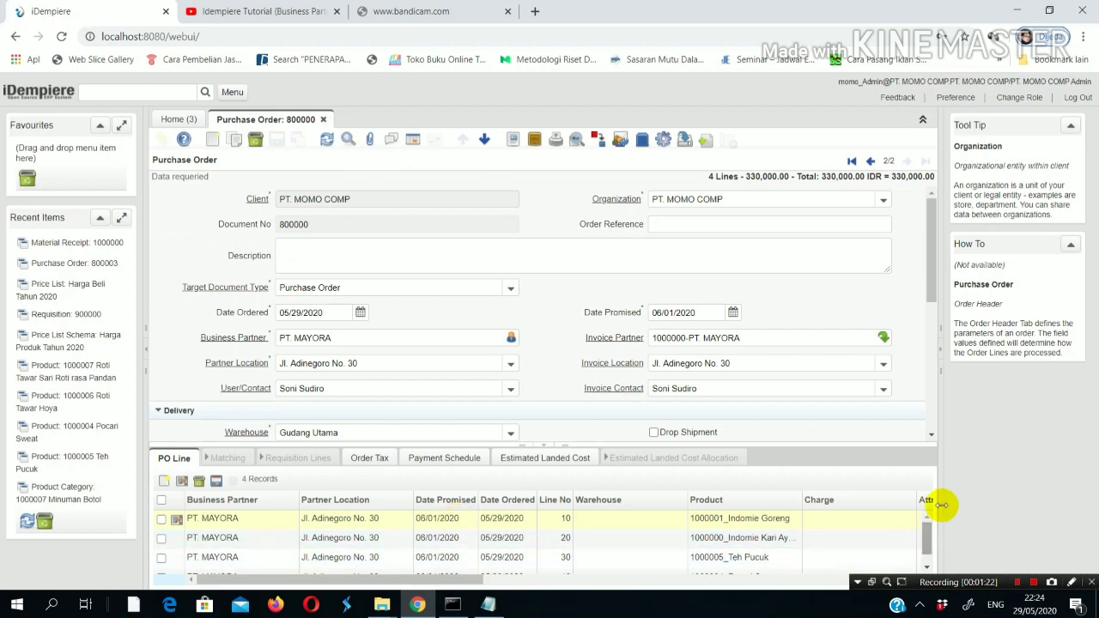
pyautogui.moveTo(932, 233); pyautogui.dragTo(928, 396)
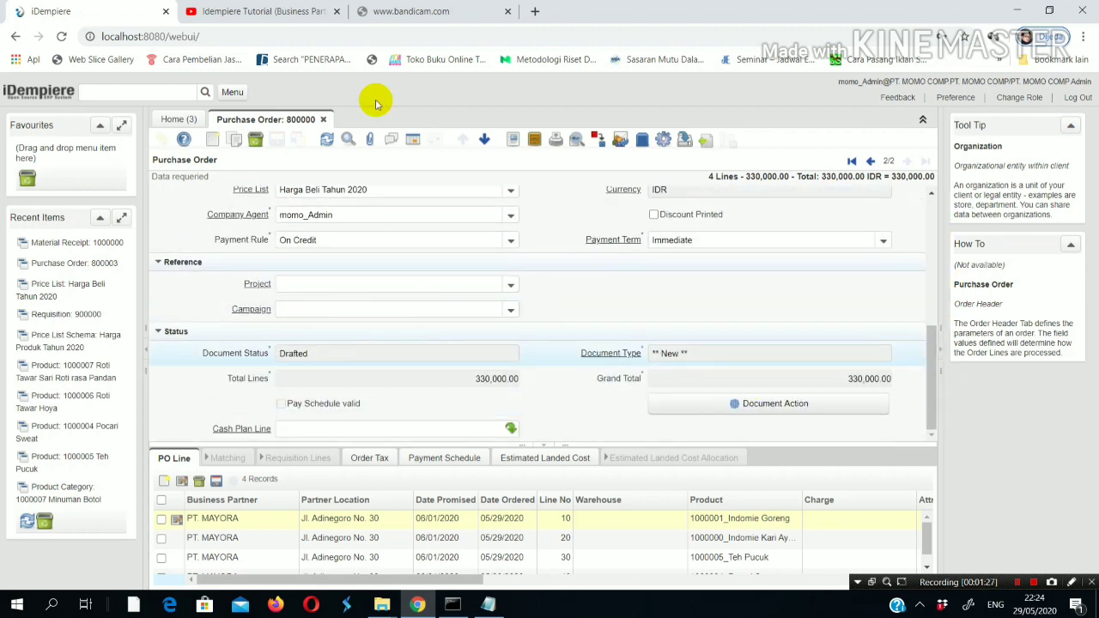
# - Open the purchase order promised for 05/29/2020 and check its document status for comparison
pyautogui.click(414, 144)
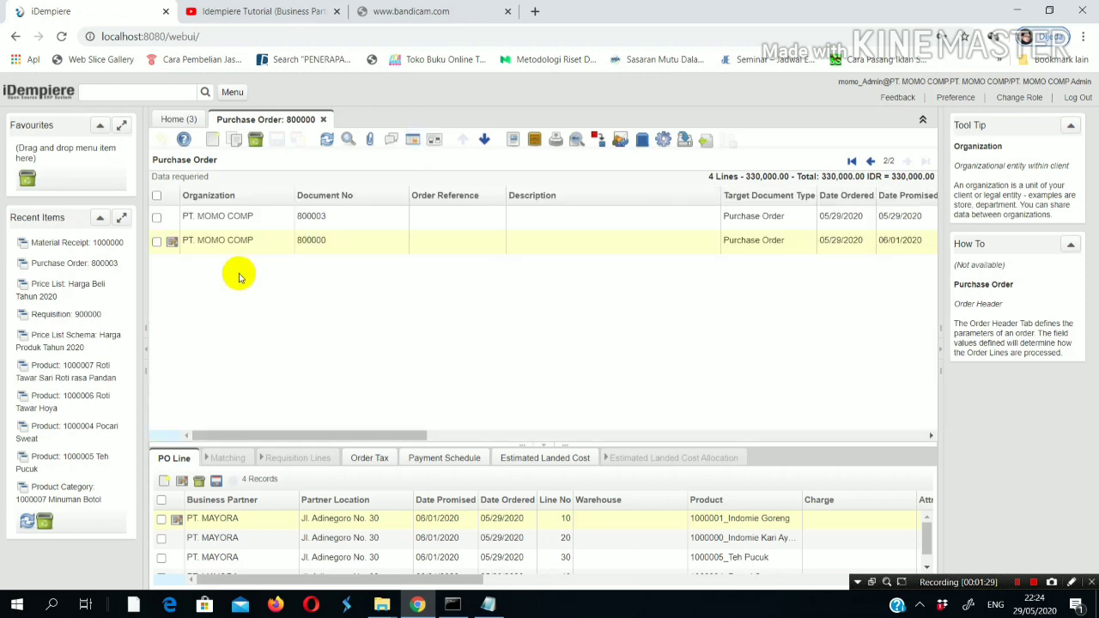
pyautogui.click(199, 213)
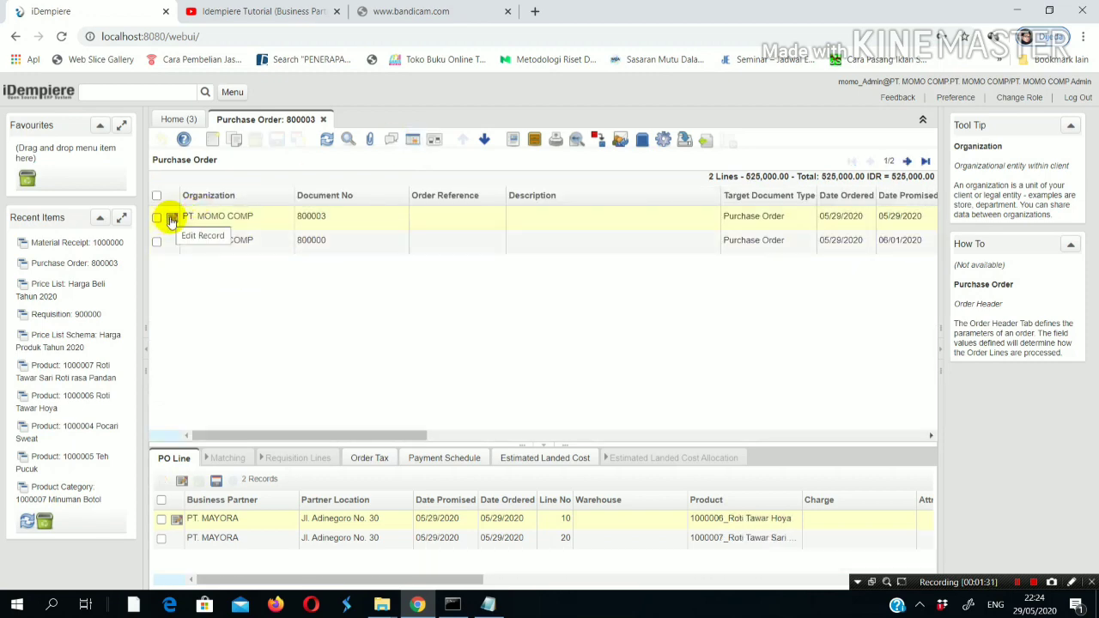
pyautogui.click(171, 218)
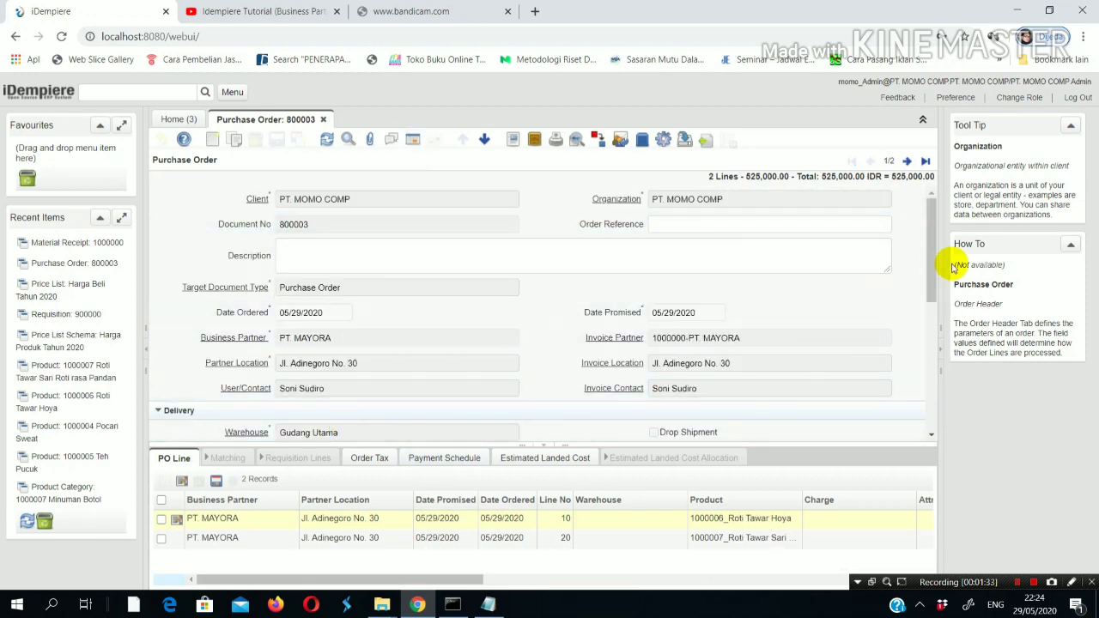
pyautogui.moveTo(927, 209); pyautogui.dragTo(923, 413)
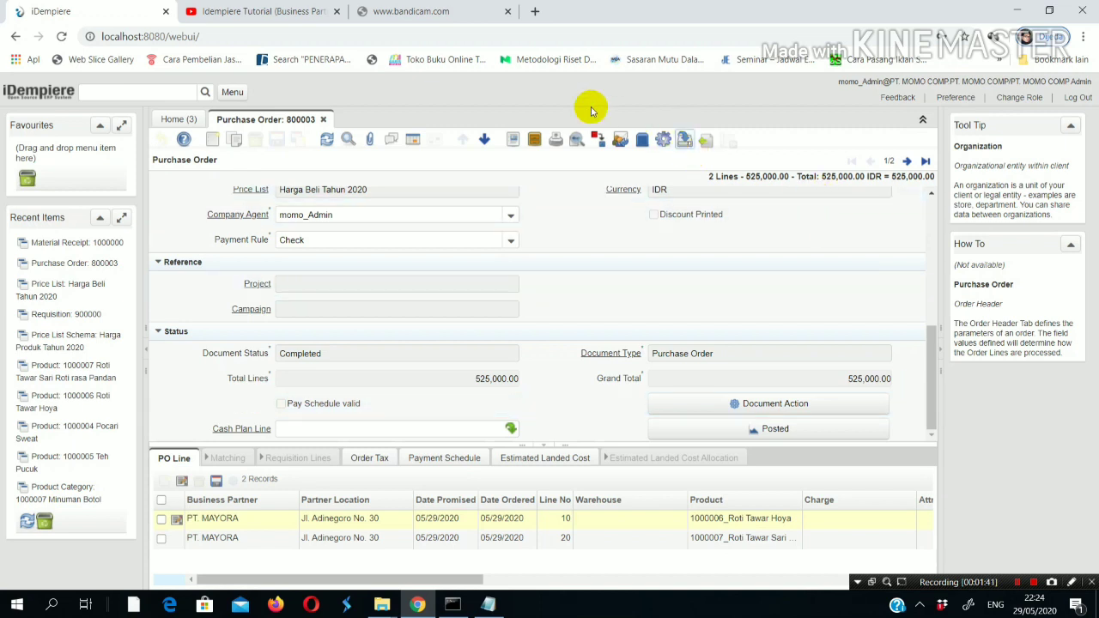
# - Process the purchase order promised for 06/01/2020 with the Complete document action and check its resulting status
pyautogui.click(414, 141)
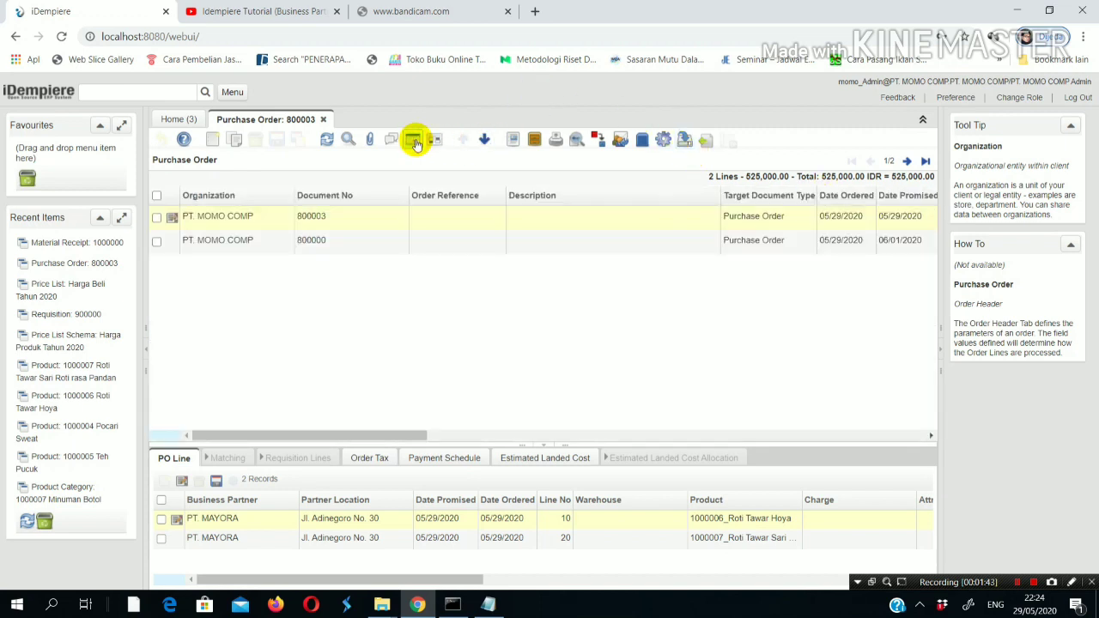
pyautogui.click(176, 248)
pyautogui.doubleClick(177, 247)
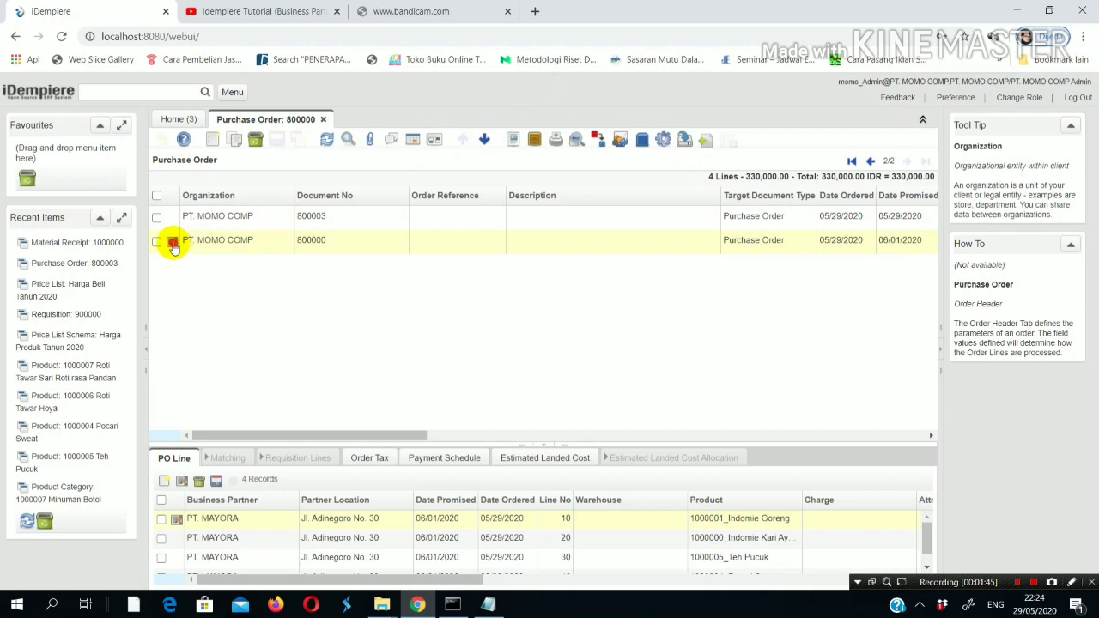
pyautogui.moveTo(932, 237); pyautogui.dragTo(932, 400)
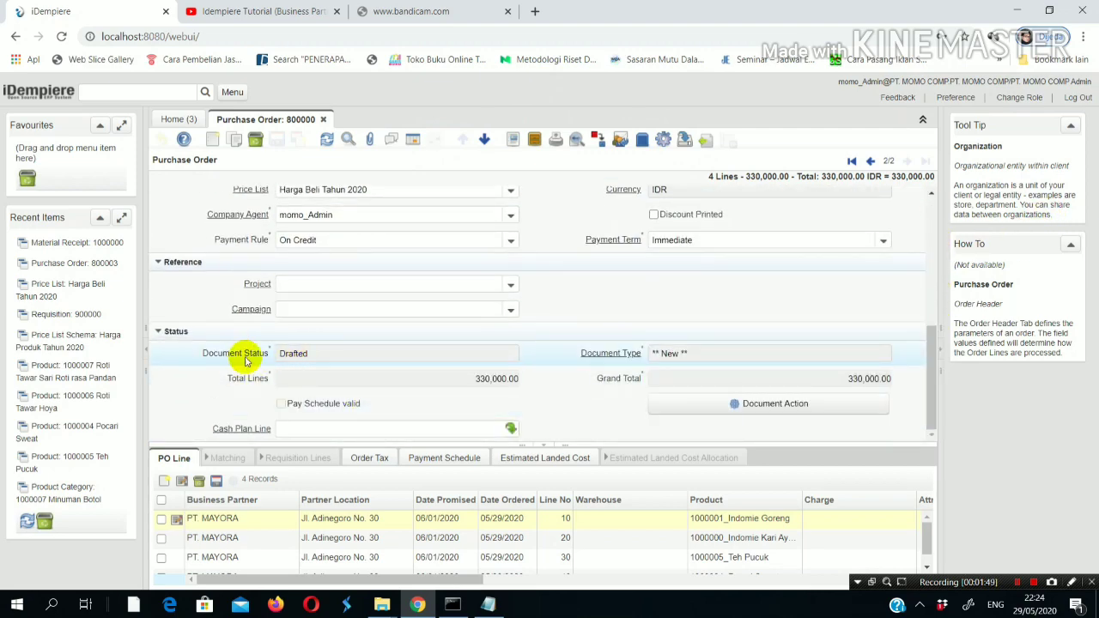
pyautogui.click(754, 407)
pyautogui.click(613, 329)
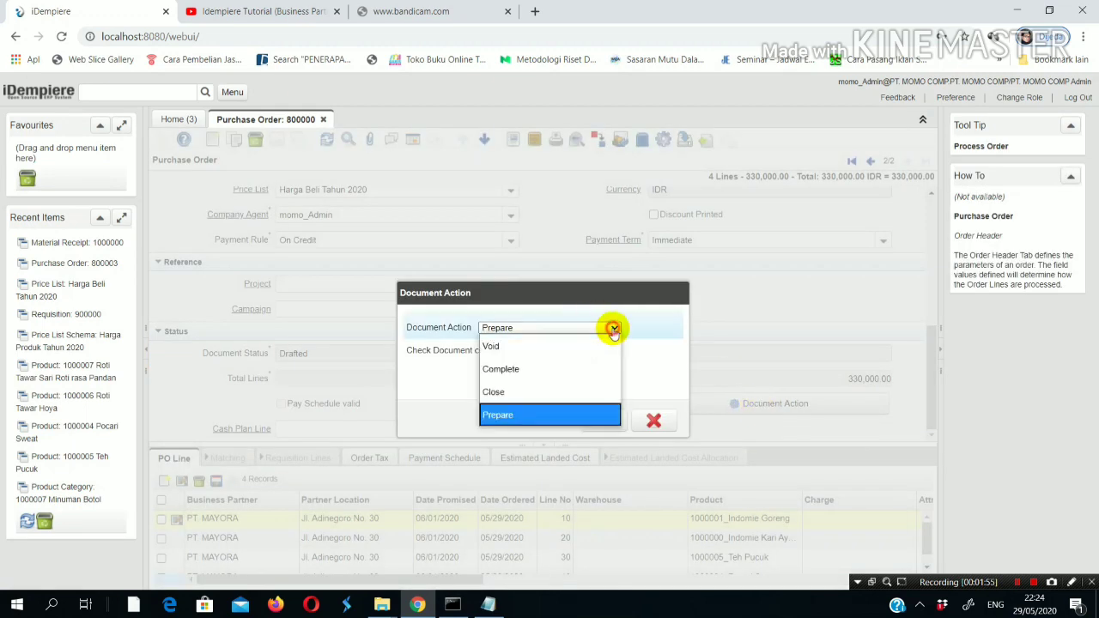
pyautogui.click(560, 367)
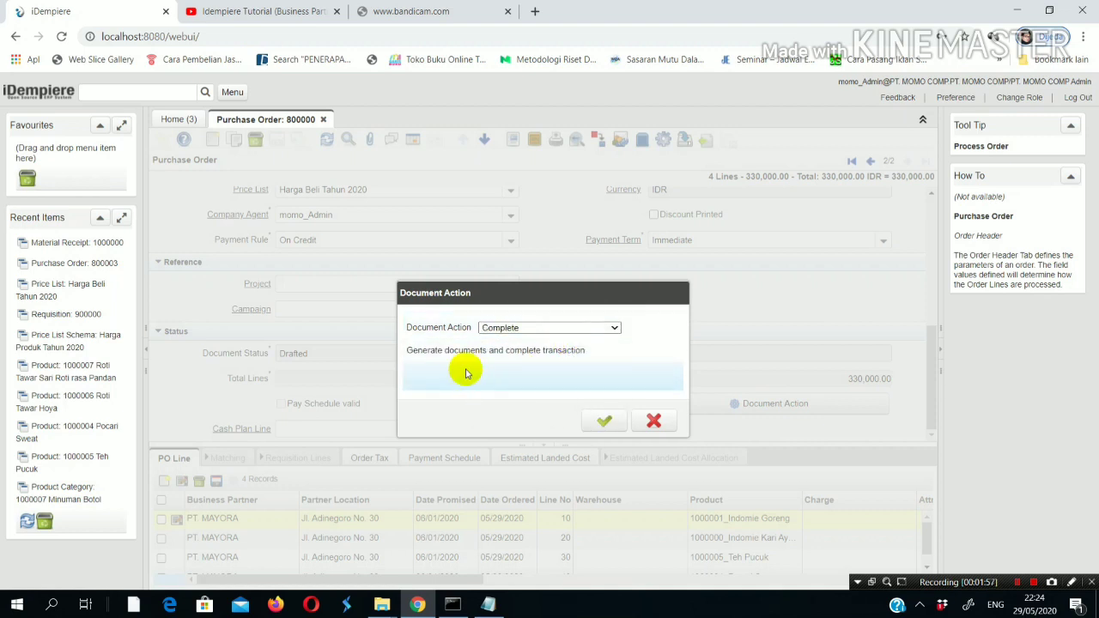
pyautogui.click(590, 428)
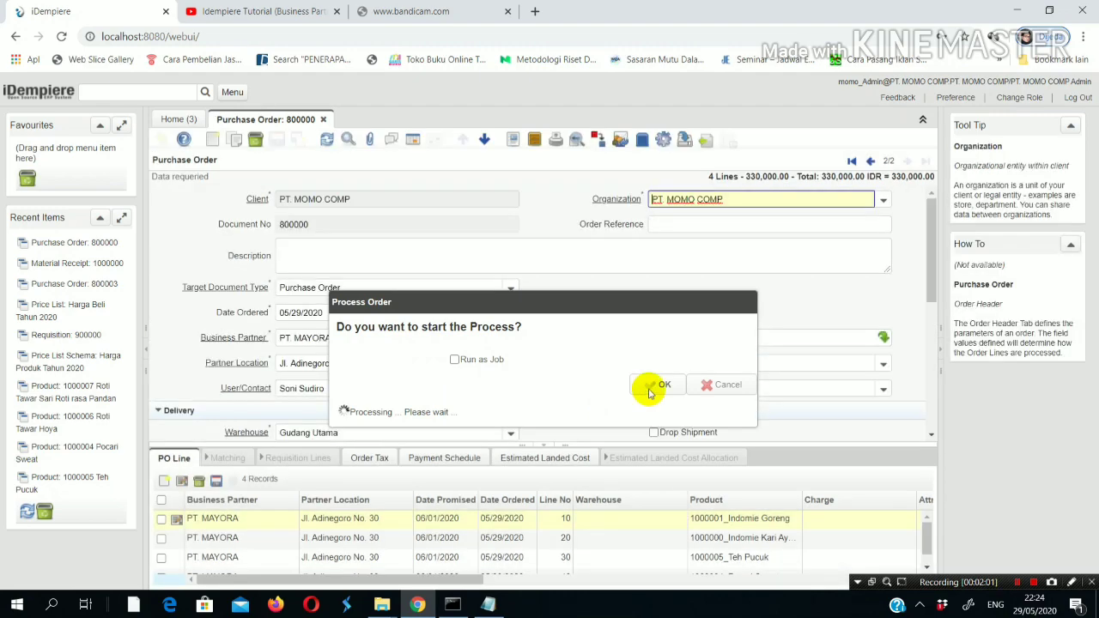
pyautogui.scroll(-5, 648, 390)
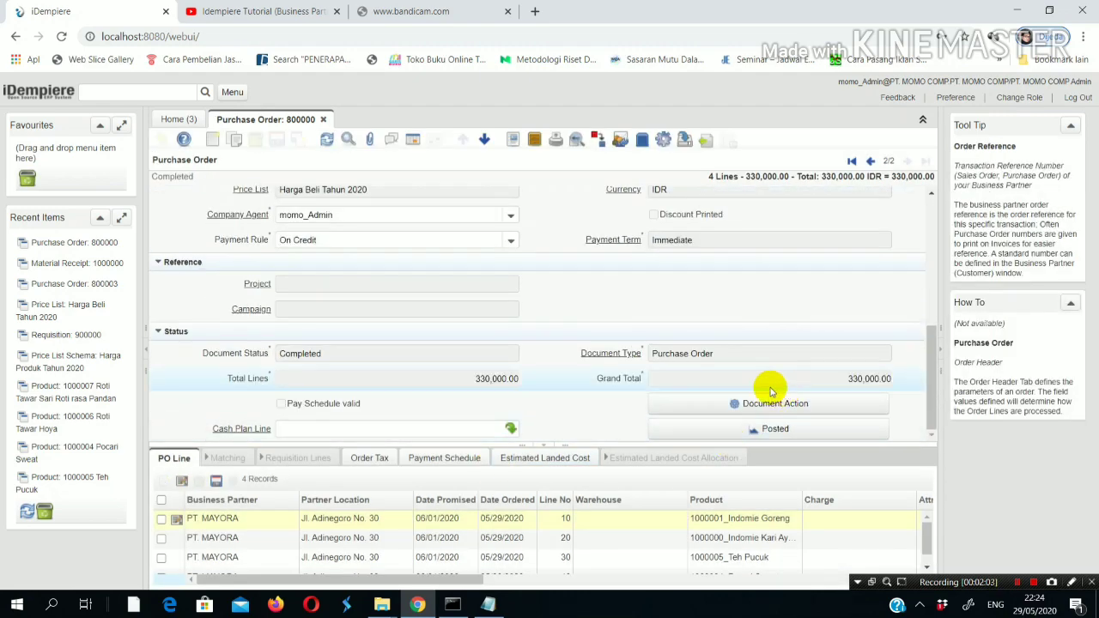
# - Close the purchase order record and open the Material Receipt window
pyautogui.click(323, 120)
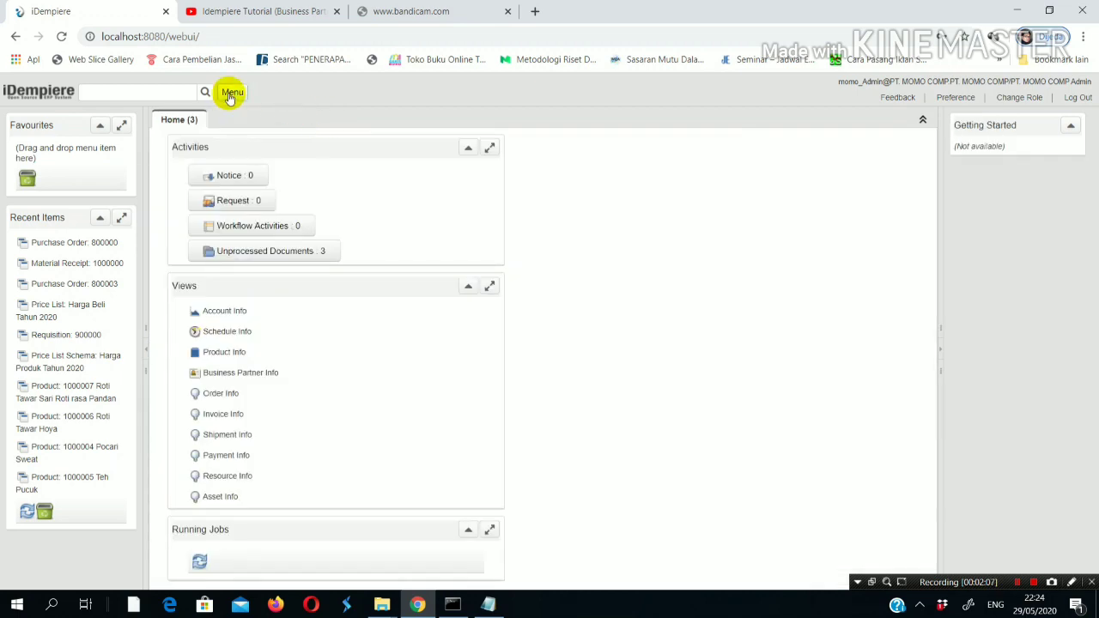
pyautogui.click(230, 93)
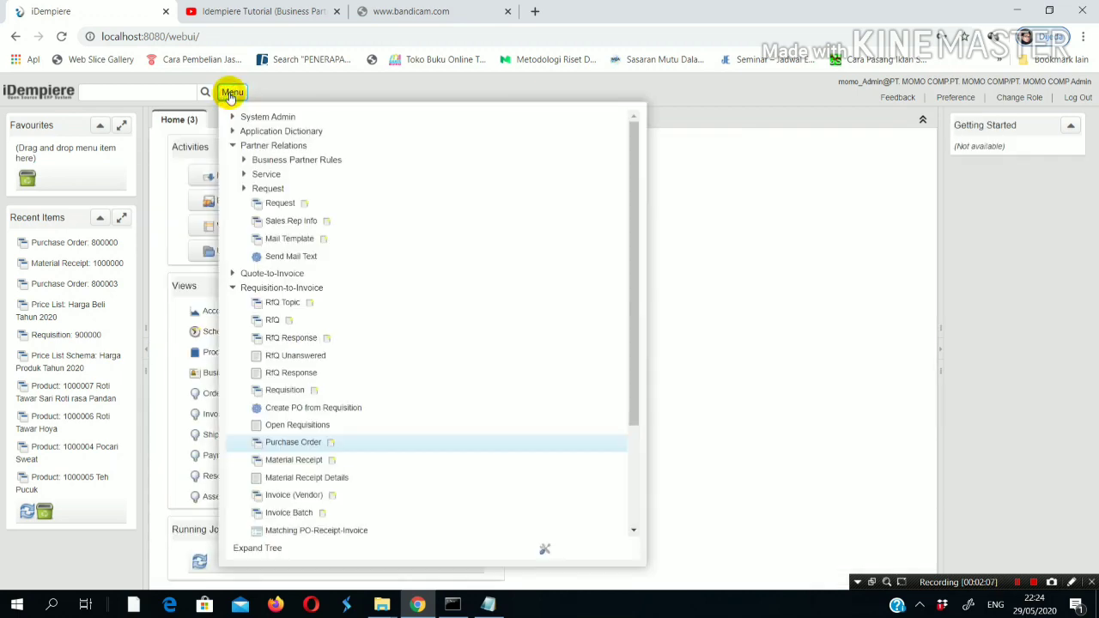
pyautogui.click(292, 460)
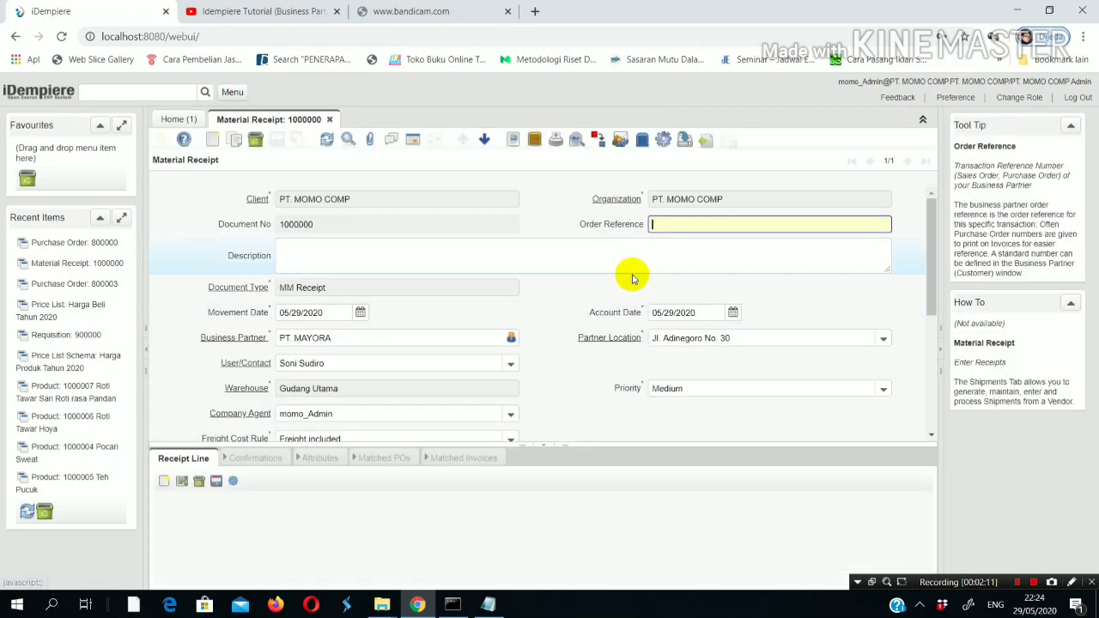
# - Start a new material receipt and set its document type to MM Receipt
pyautogui.click(212, 140)
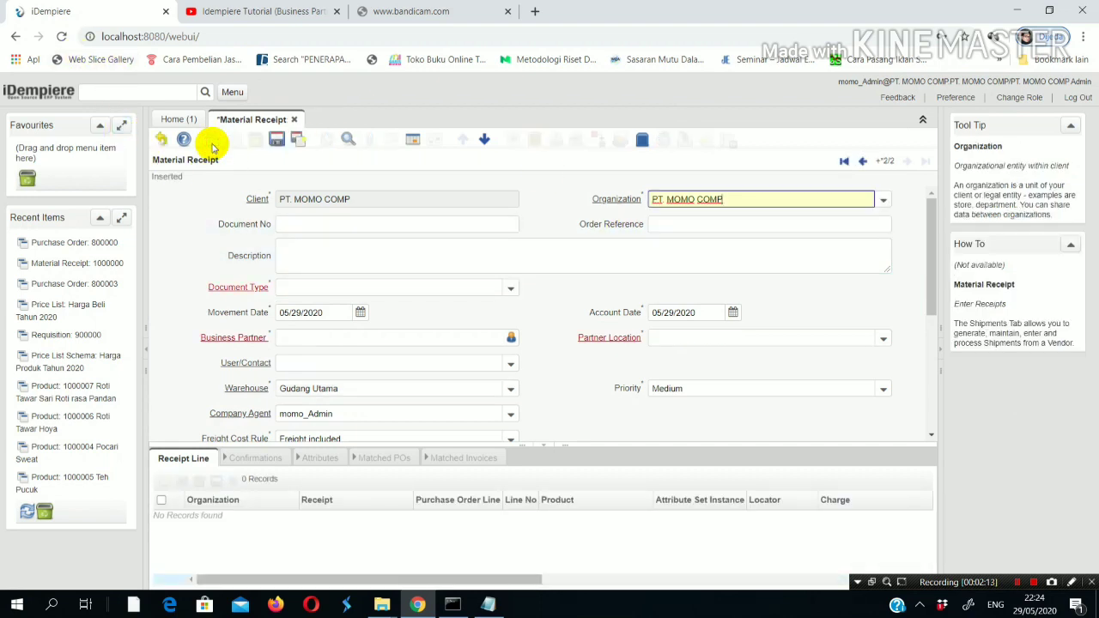
pyautogui.click(509, 289)
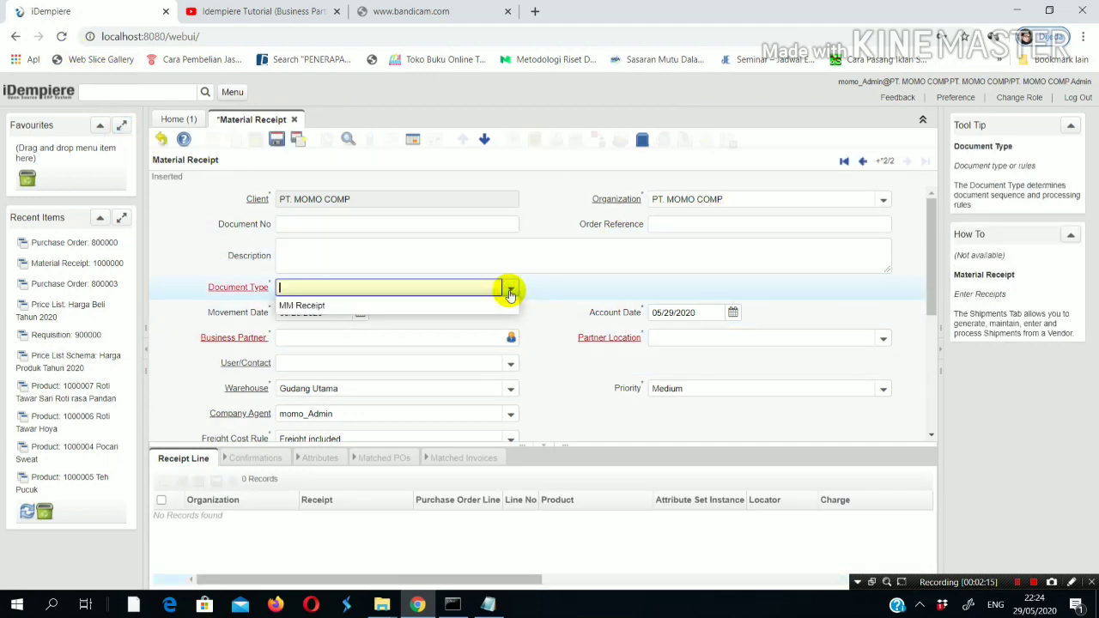
pyautogui.click(366, 309)
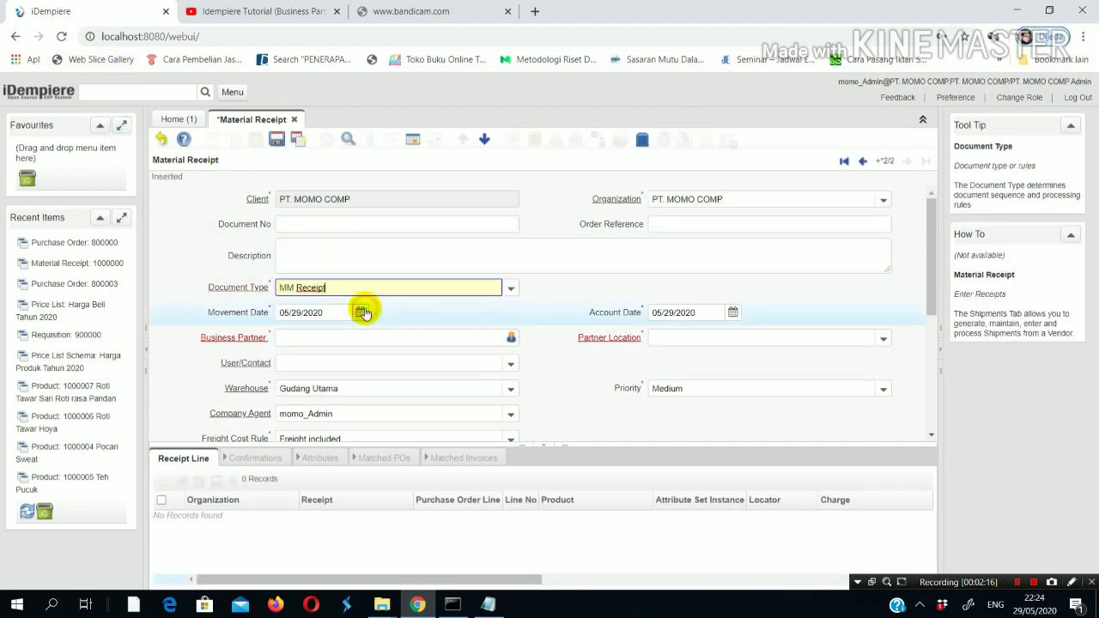
# - Look up the vendors and set PT. MAYORA as the material receipt's business partner
pyautogui.click(511, 337)
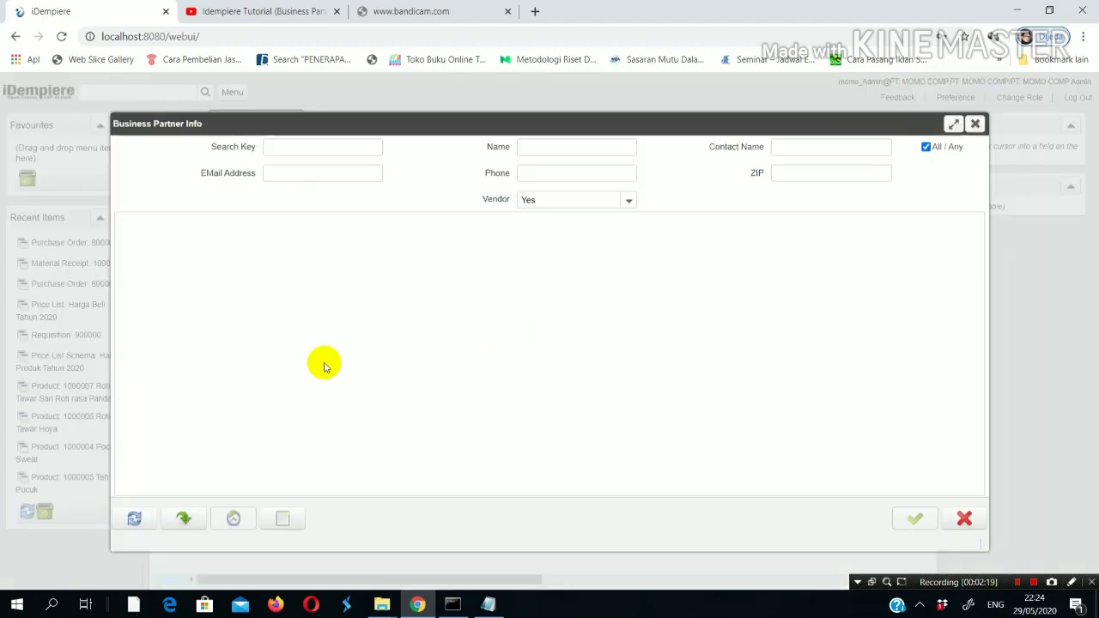
pyautogui.click(135, 517)
pyautogui.click(136, 247)
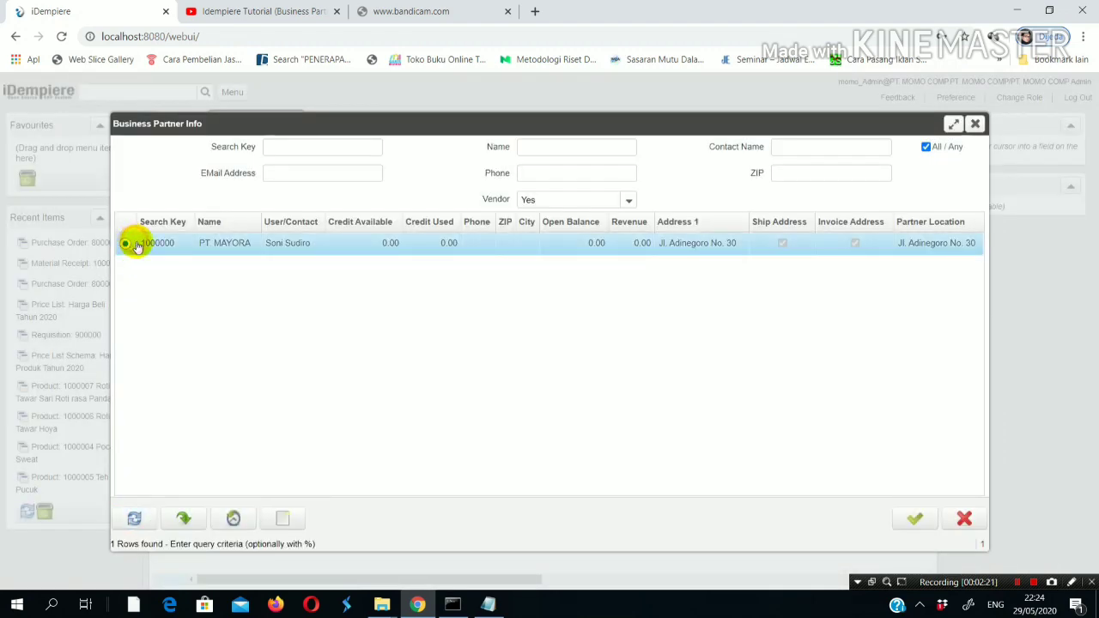
pyautogui.click(915, 519)
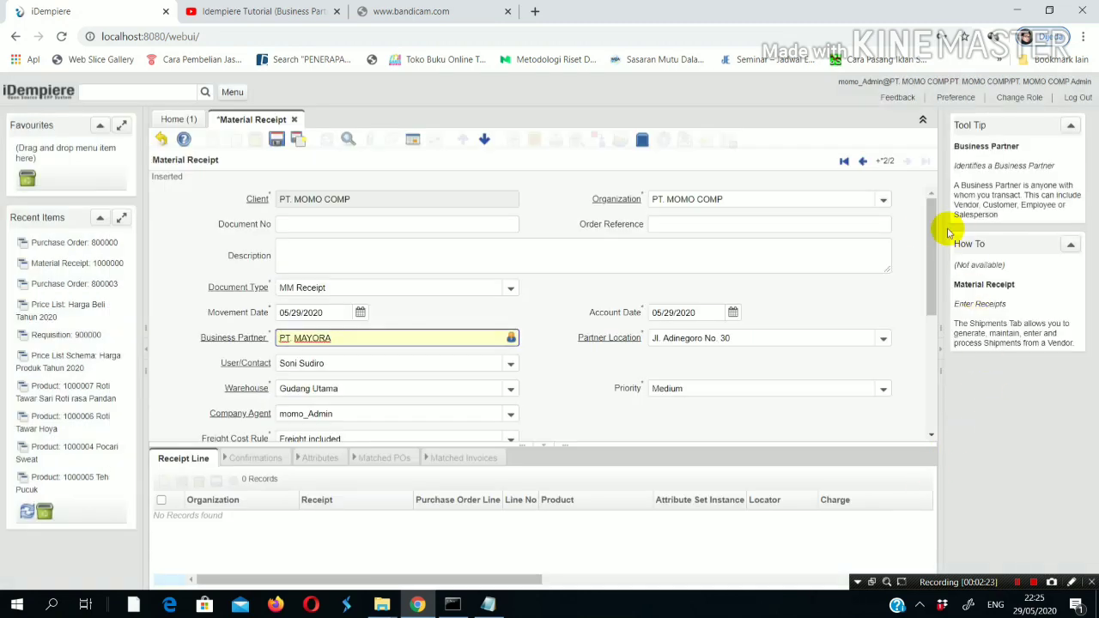
# - Start creating receipt lines from an existing document and choose the 05/29/2020 purchase order for 330000.00 as the source
pyautogui.scroll(-1, 933, 236)
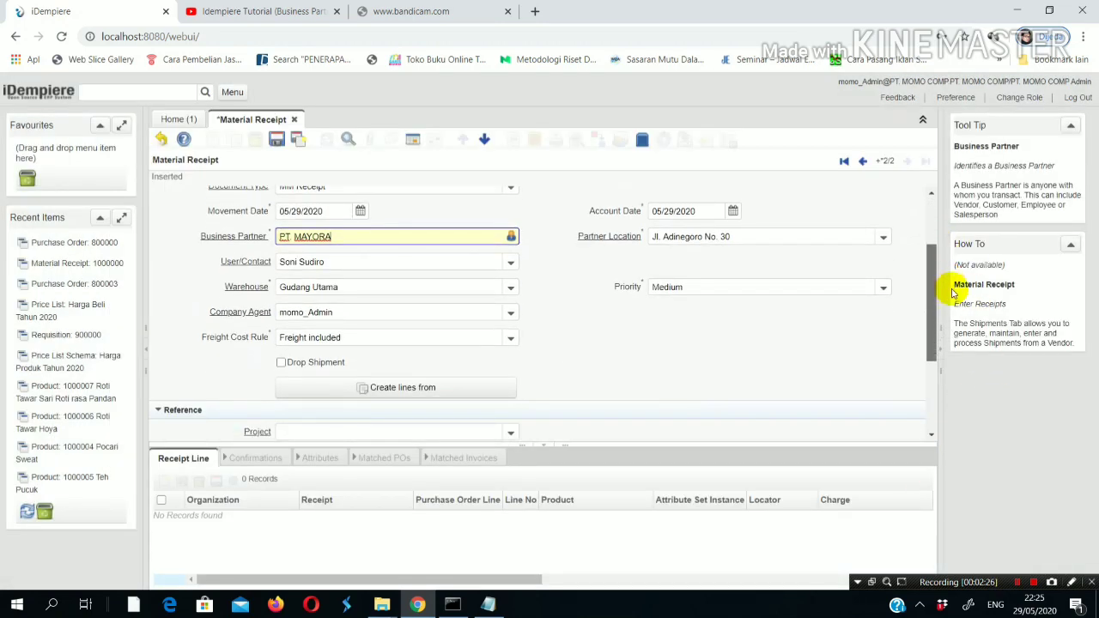
pyautogui.scroll(-2, 957, 318)
pyautogui.scroll(2, 964, 269)
pyautogui.scroll(-1, 747, 288)
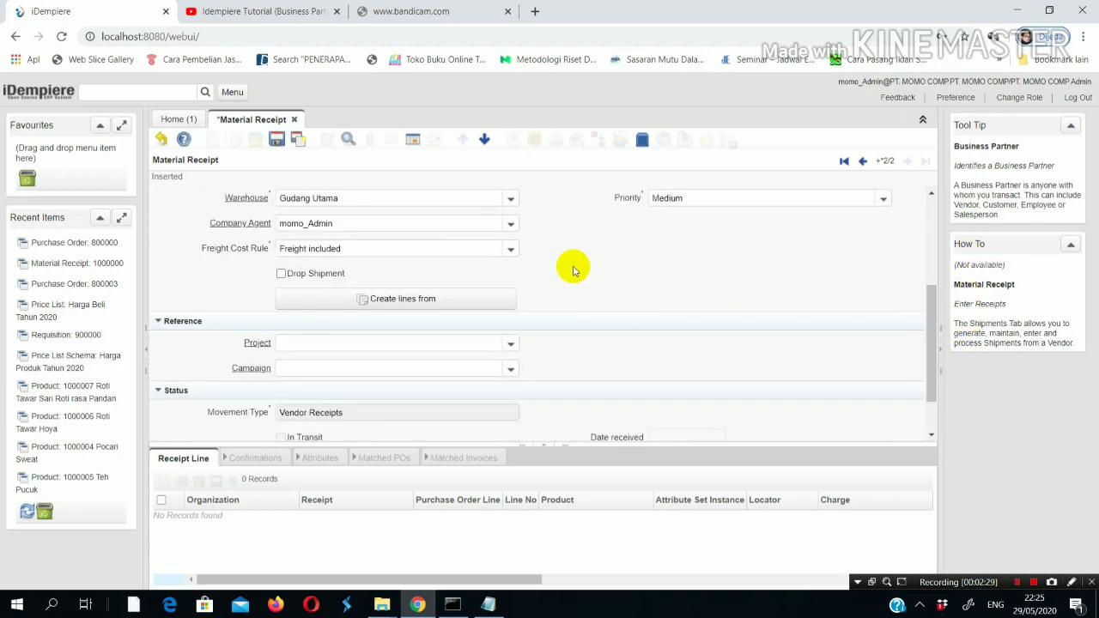
pyautogui.click(374, 302)
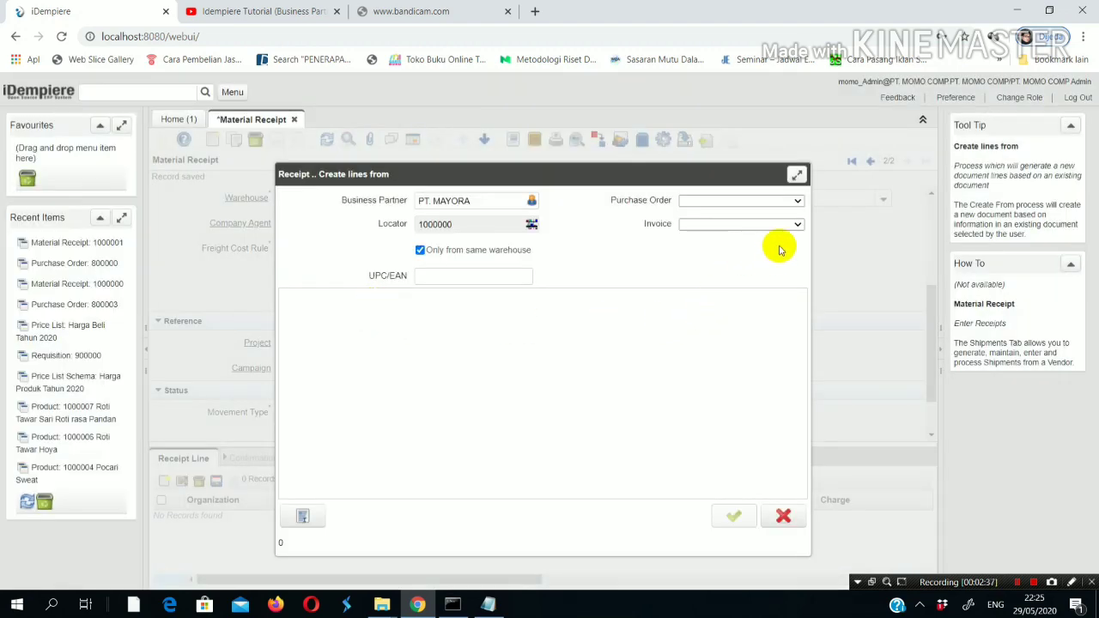
pyautogui.click(797, 204)
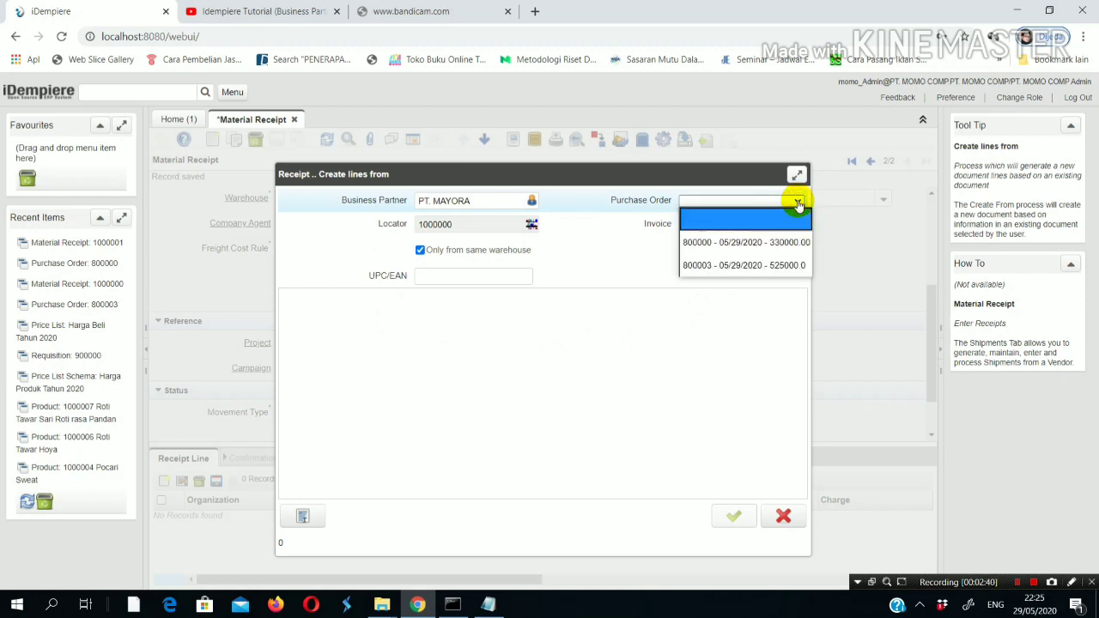
pyautogui.click(702, 244)
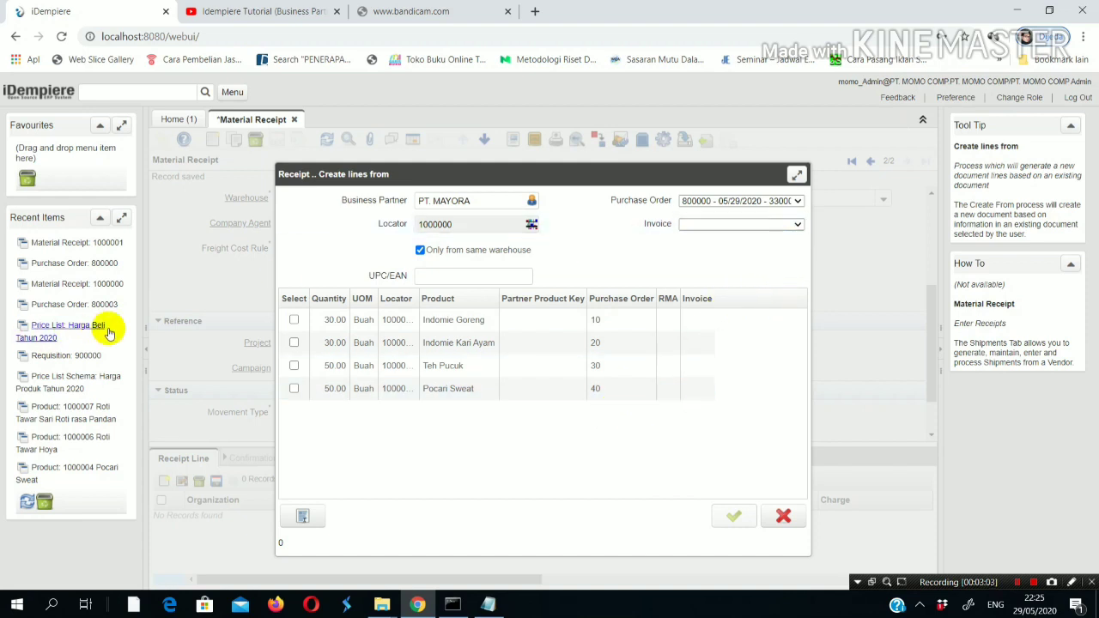
# - Create the receipt lines from the Indomie Goreng, Indomie Kari Ayam, Teh Pucuk and Pocari Sweat order lines
pyautogui.click(297, 319)
pyautogui.click(296, 343)
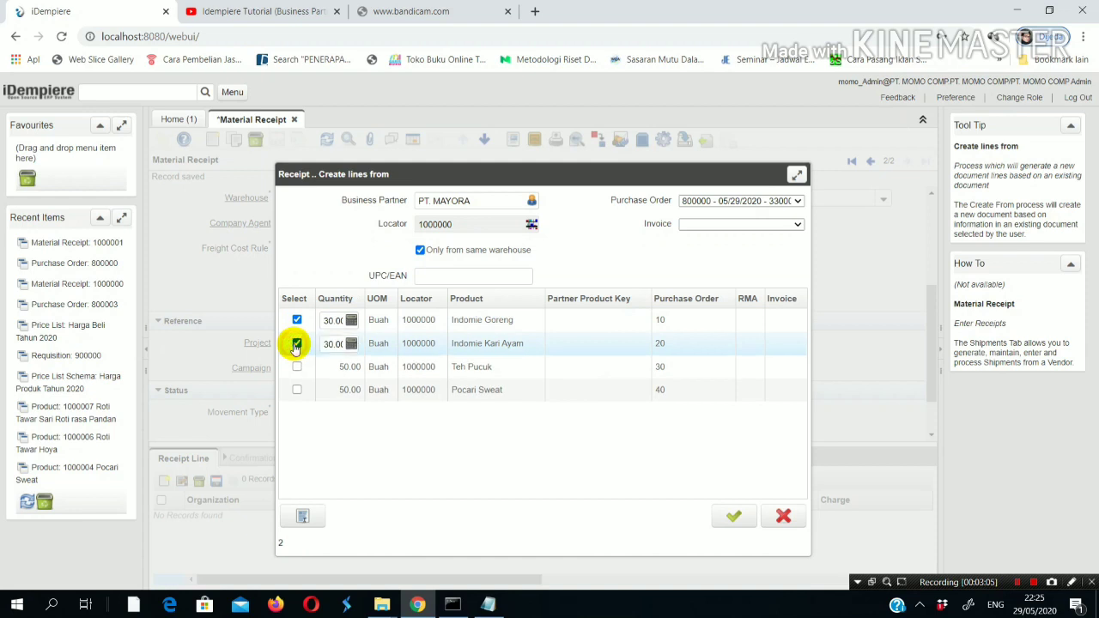
pyautogui.click(297, 366)
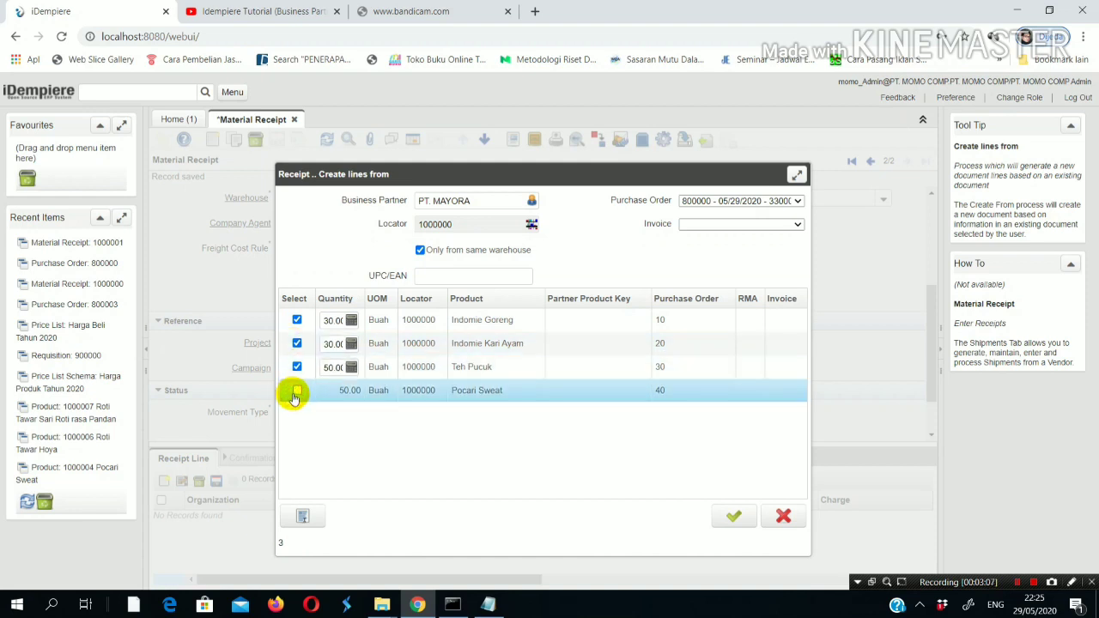
pyautogui.click(297, 390)
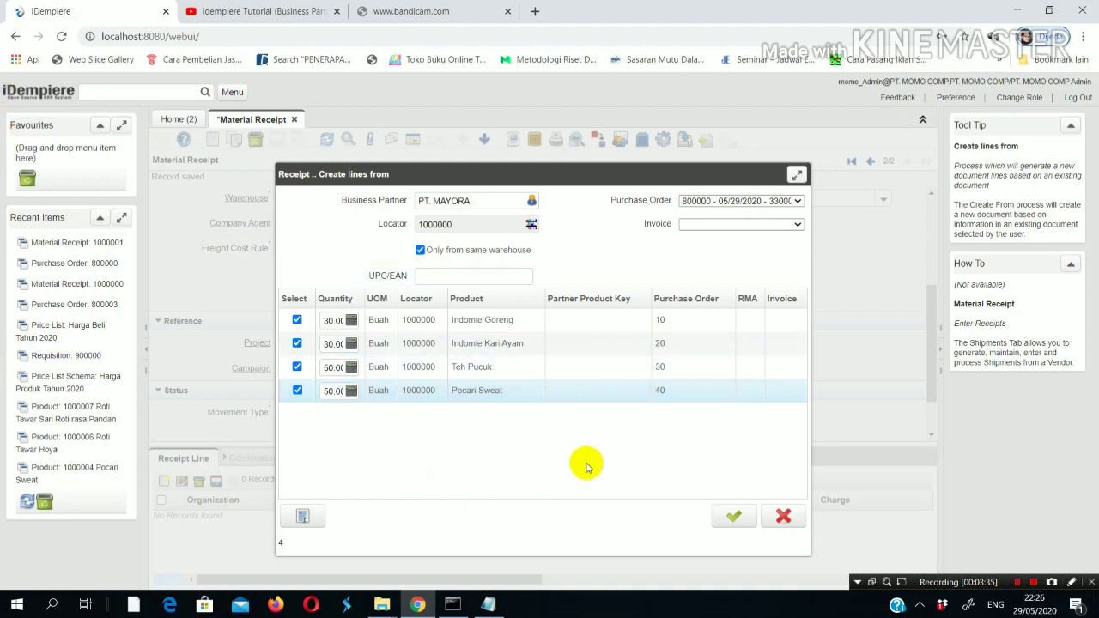
pyautogui.click(723, 521)
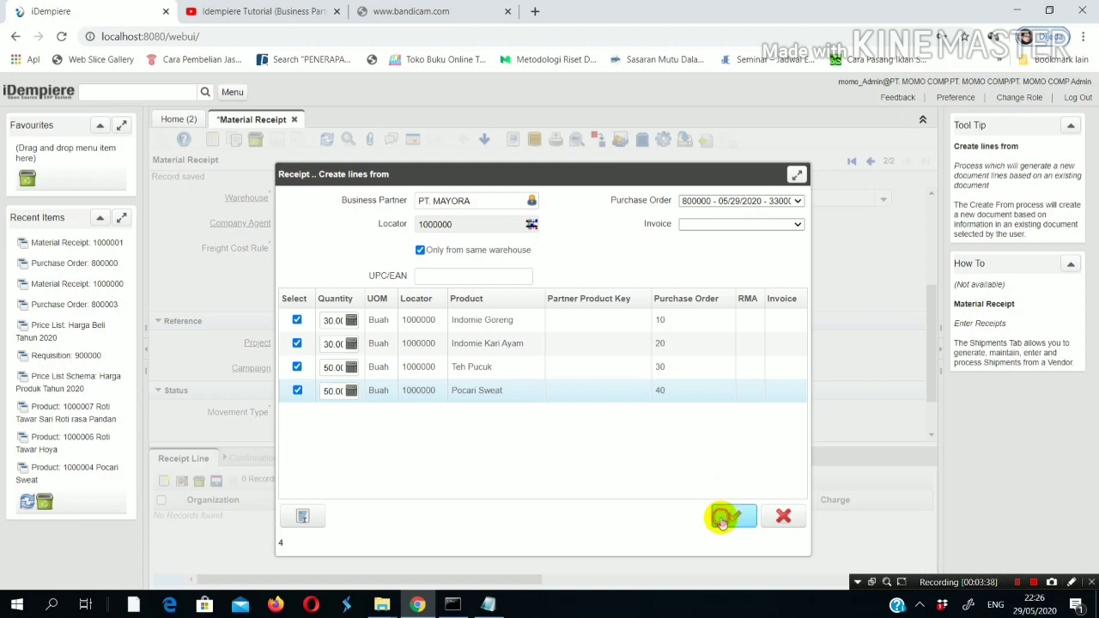
pyautogui.click(796, 225)
pyautogui.click(797, 225)
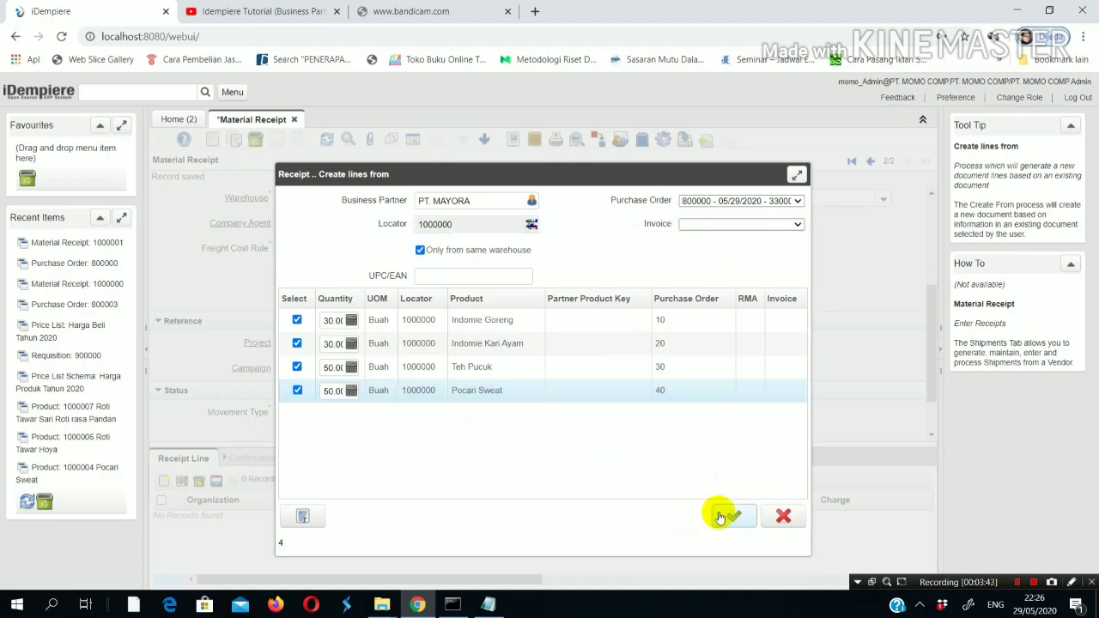
pyautogui.click(723, 516)
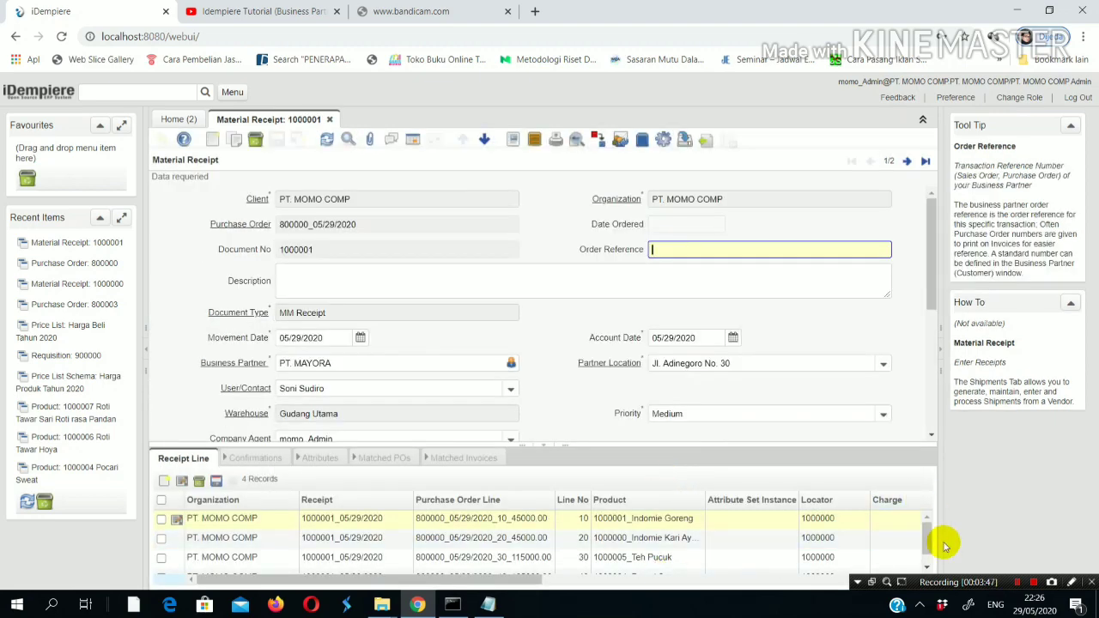
# - Review the receipt lines, process the material receipt with the Complete document action and check its document status
pyautogui.moveTo(924, 535); pyautogui.dragTo(929, 566)
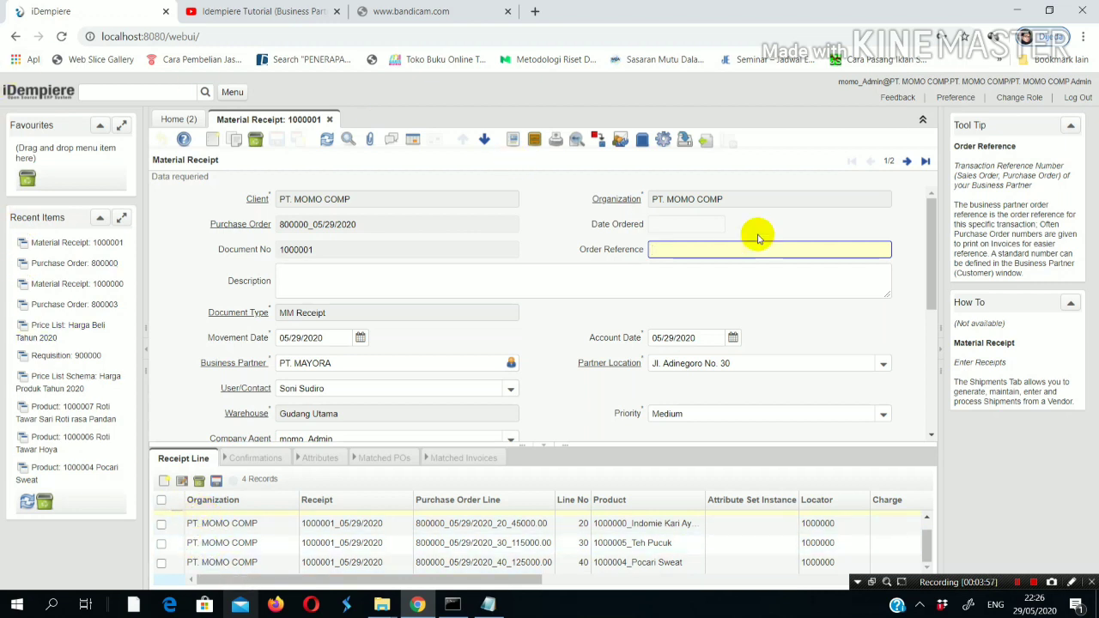
pyautogui.moveTo(932, 238)
pyautogui.mouseDown()
pyautogui.moveTo(933, 408)
pyautogui.moveTo(924, 228)
pyautogui.mouseUp()
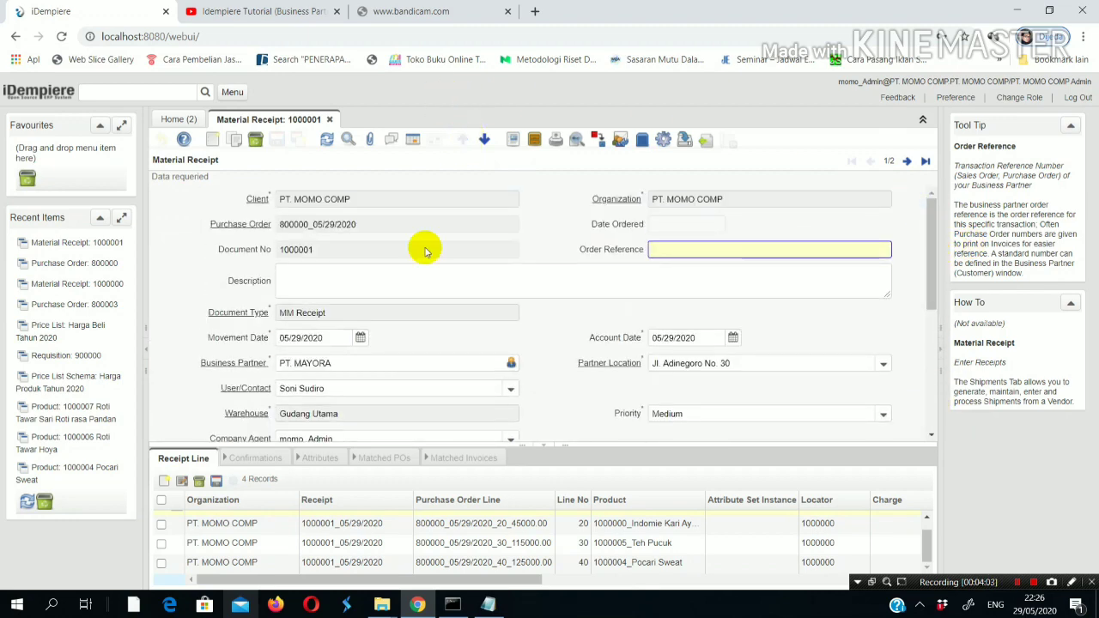
pyautogui.moveTo(927, 261); pyautogui.dragTo(927, 430)
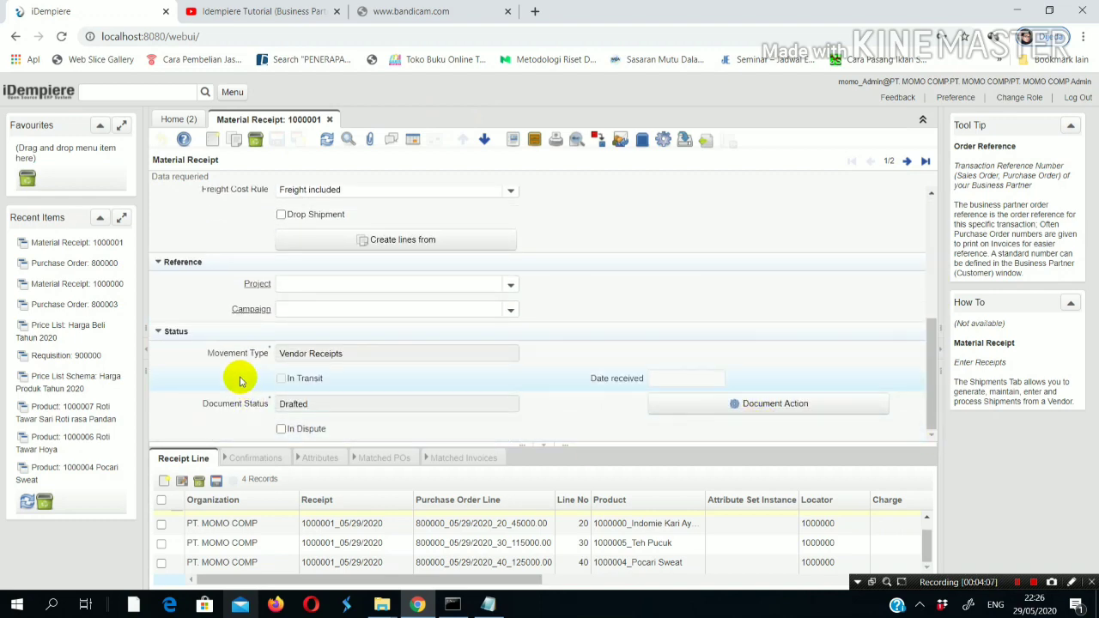
pyautogui.click(714, 404)
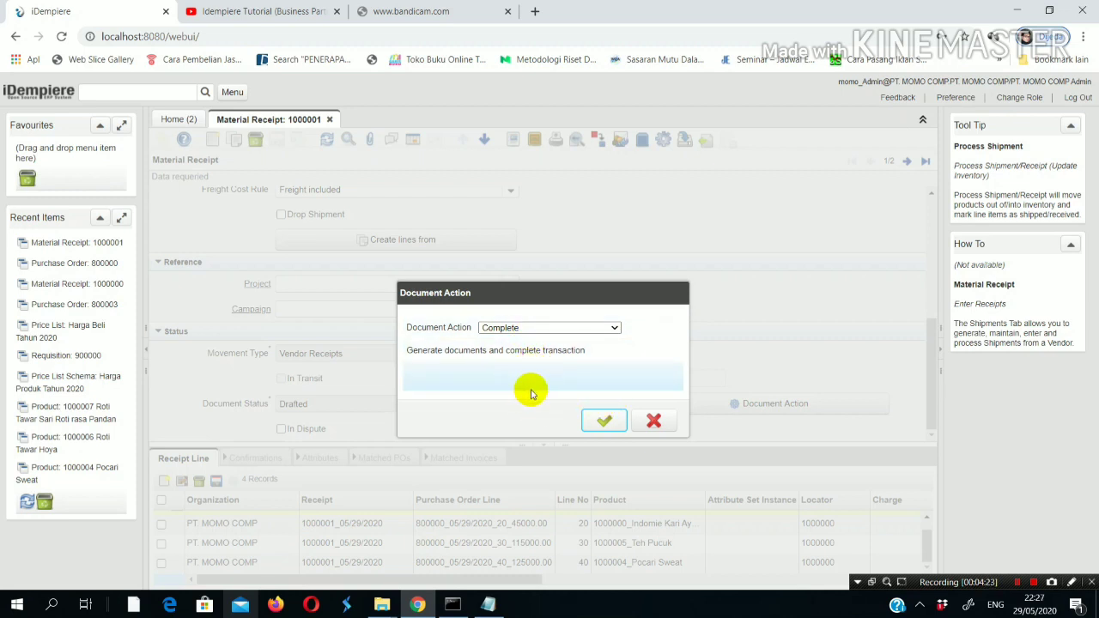
pyautogui.click(598, 422)
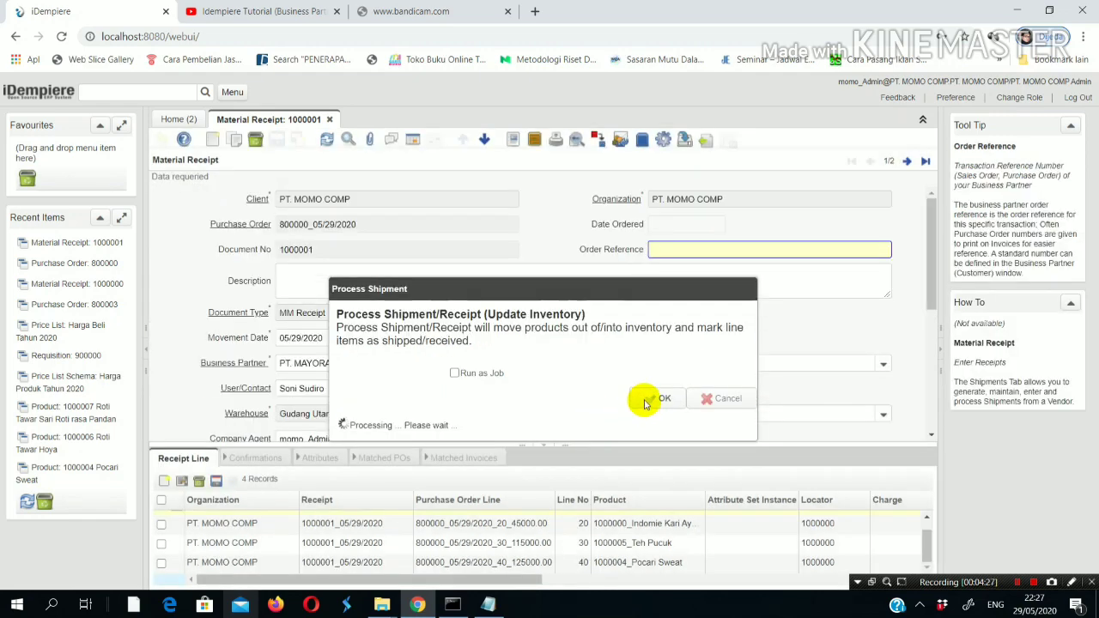
pyautogui.moveTo(938, 264); pyautogui.dragTo(915, 444)
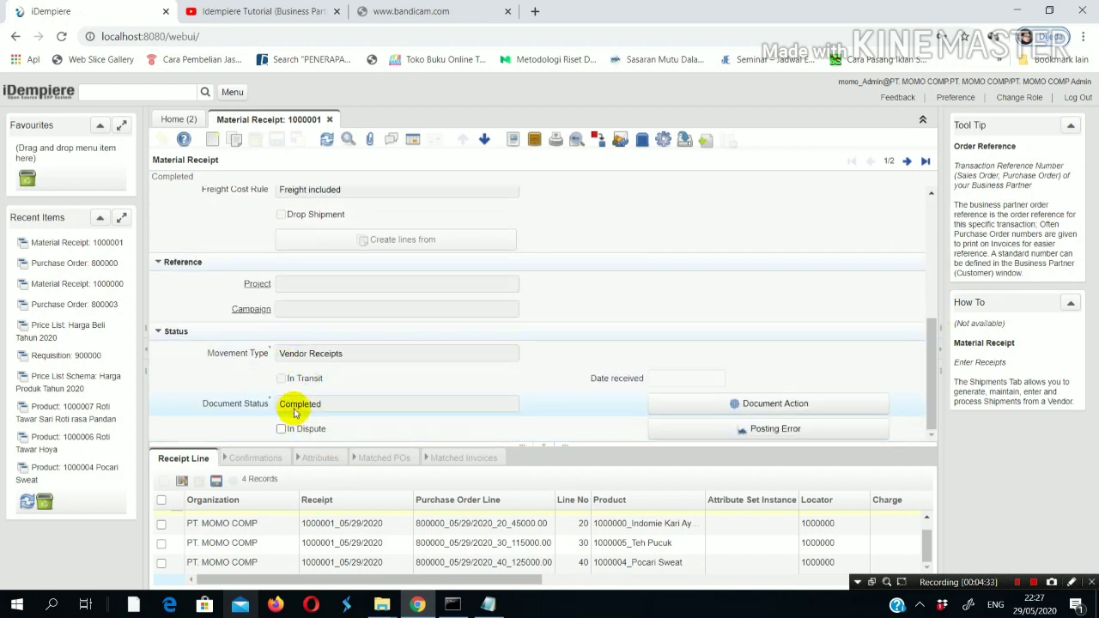
# - Generate the printable report of the completed material receipt and review its delivered items and quantities
pyautogui.click(555, 144)
pyautogui.click(658, 401)
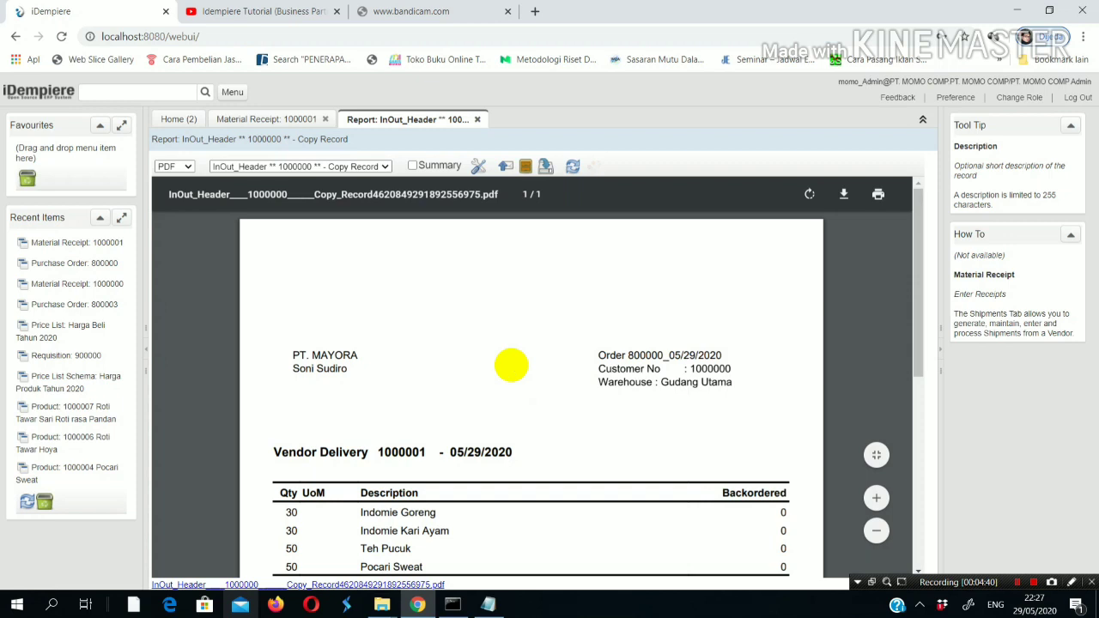
pyautogui.scroll(-3, 511, 364)
pyautogui.scroll(1, 511, 365)
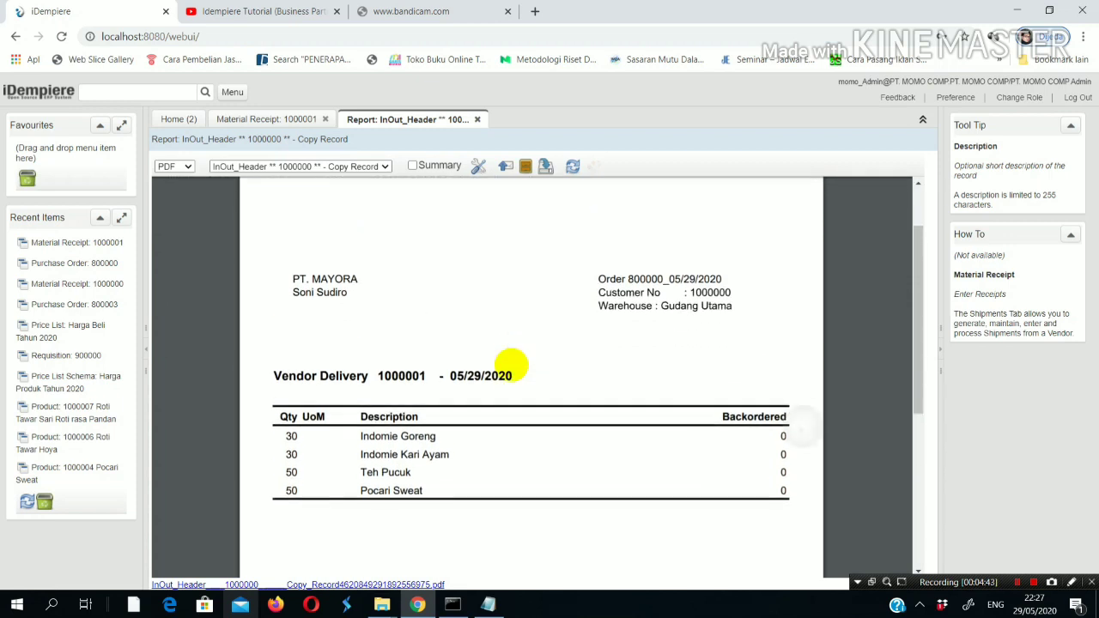
pyautogui.scroll(-1, 511, 365)
pyautogui.scroll(-3, 511, 365)
pyautogui.scroll(3, 246, 429)
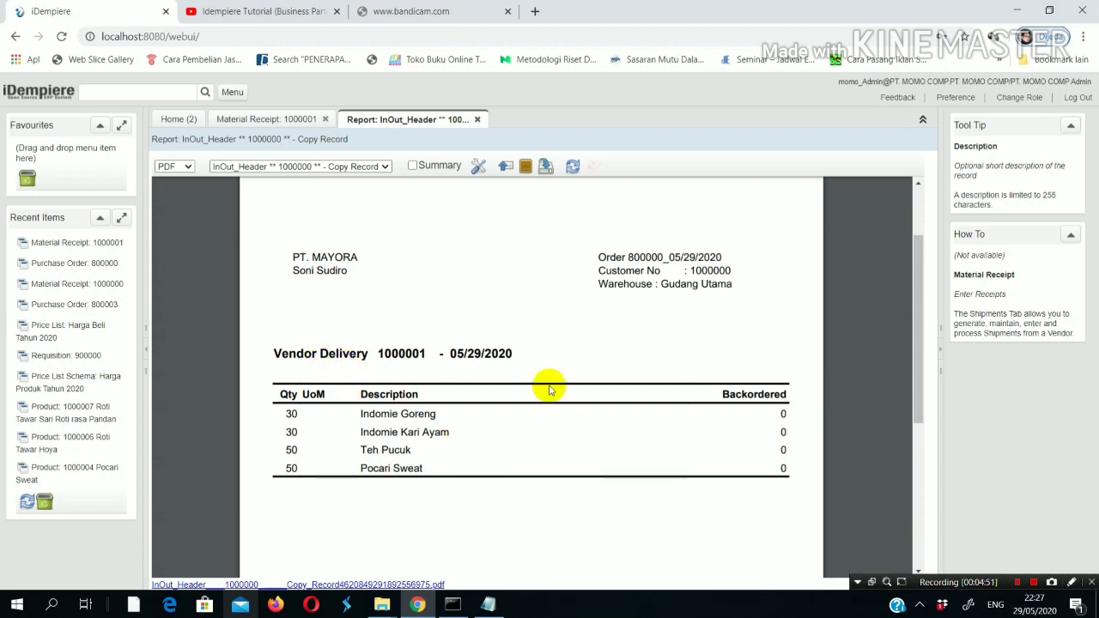
pyautogui.moveTo(527, 294)
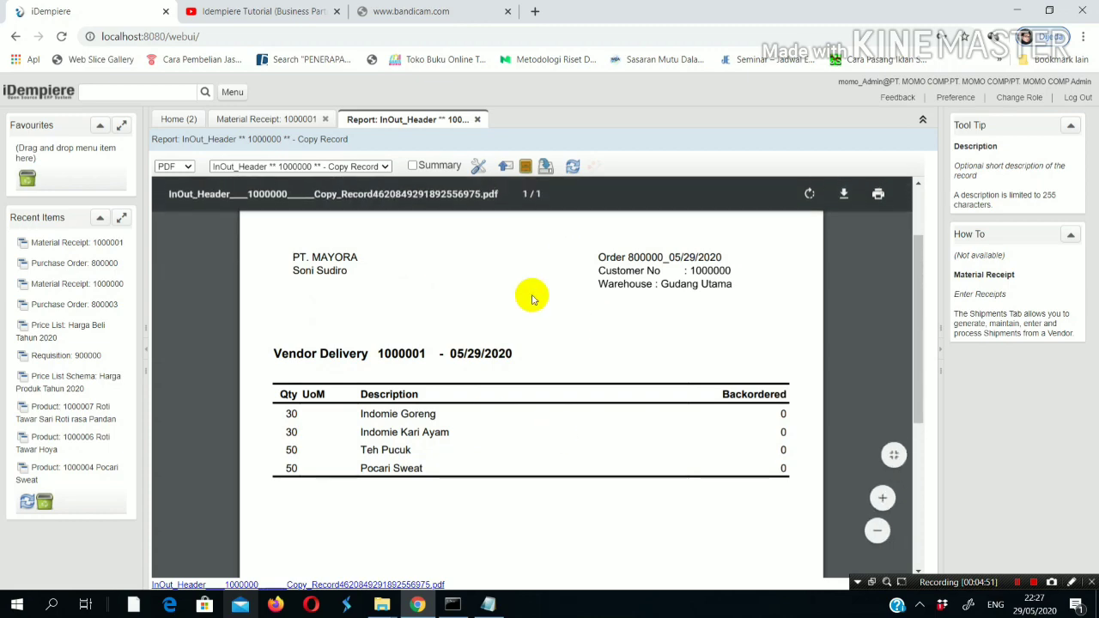
# - Download the receipt report to the Documents folder as "penerimaan barang.pdf"
pyautogui.click(844, 196)
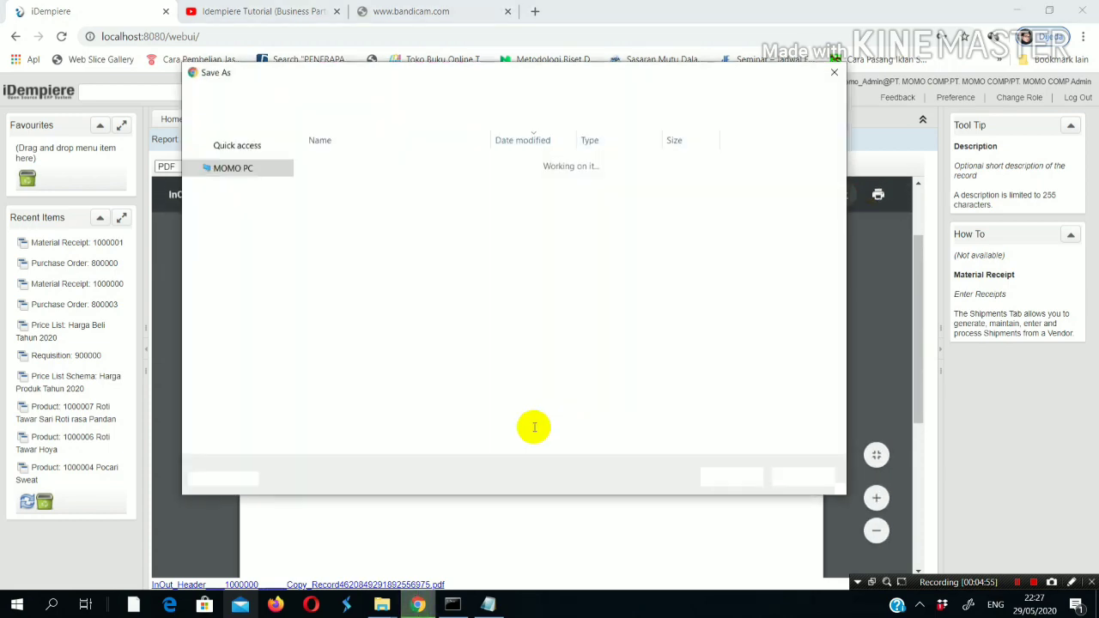
pyautogui.click(459, 423)
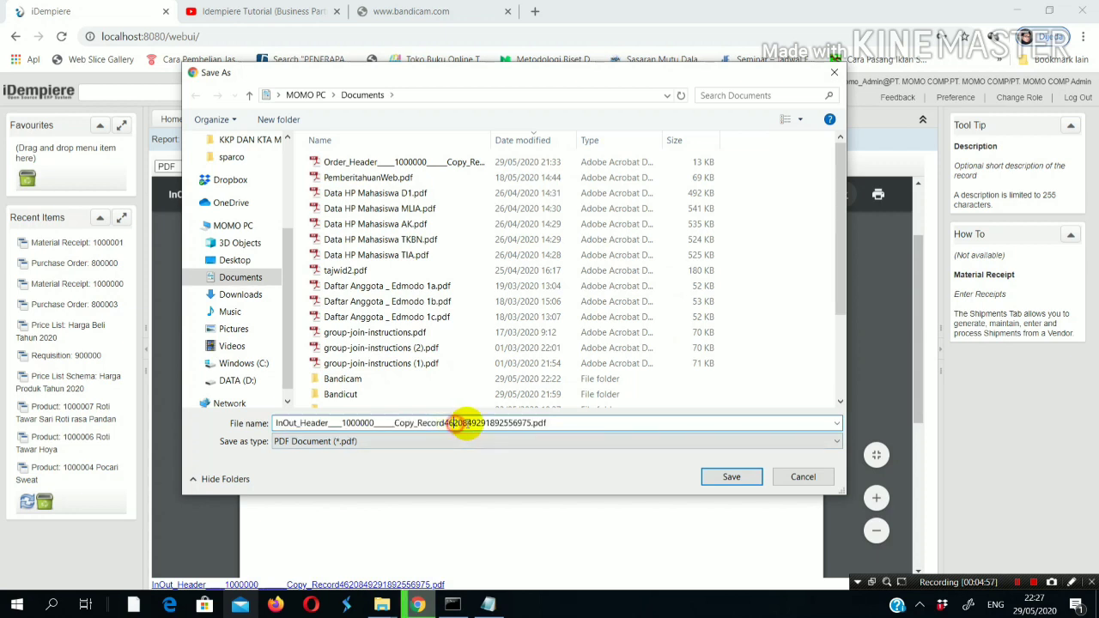
pyautogui.moveTo(532, 423); pyautogui.dragTo(258, 424)
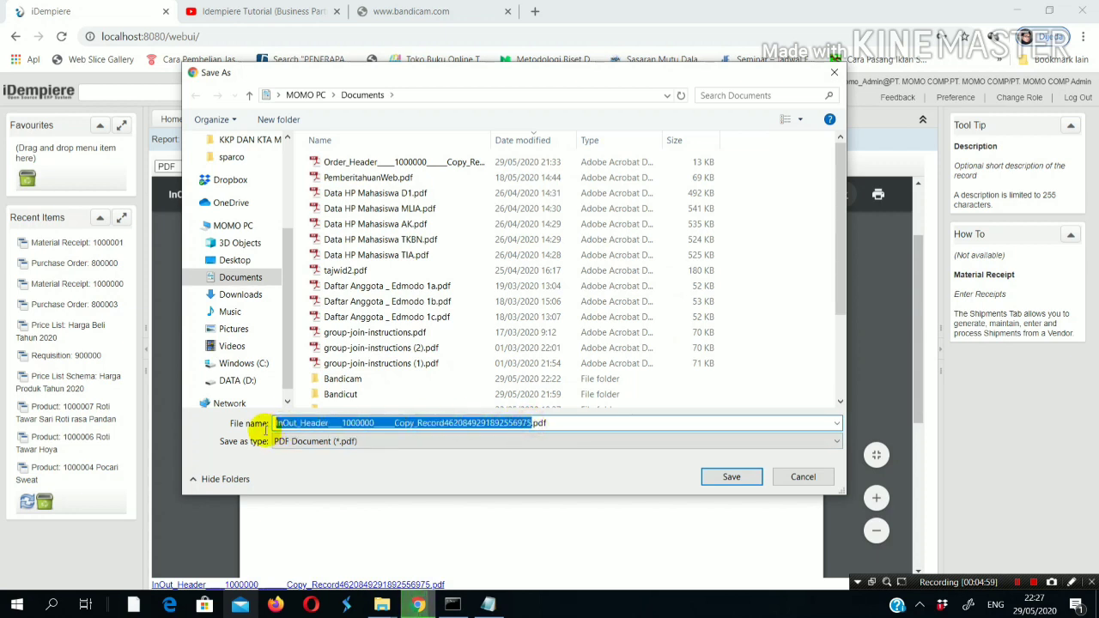
pyautogui.write('pener')
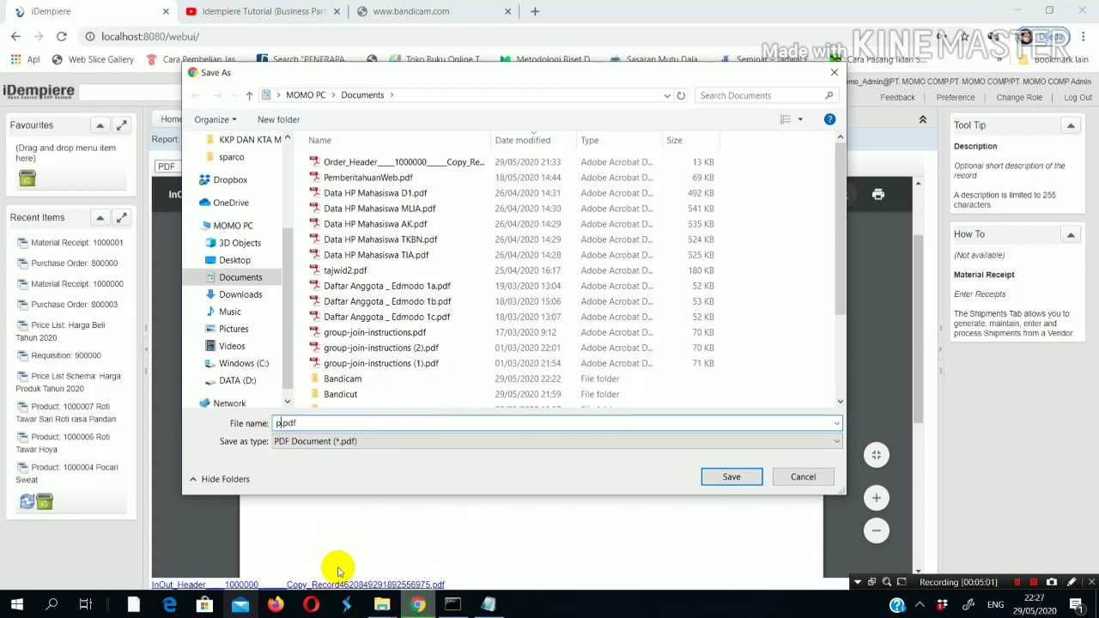
pyautogui.write('imaan barang')
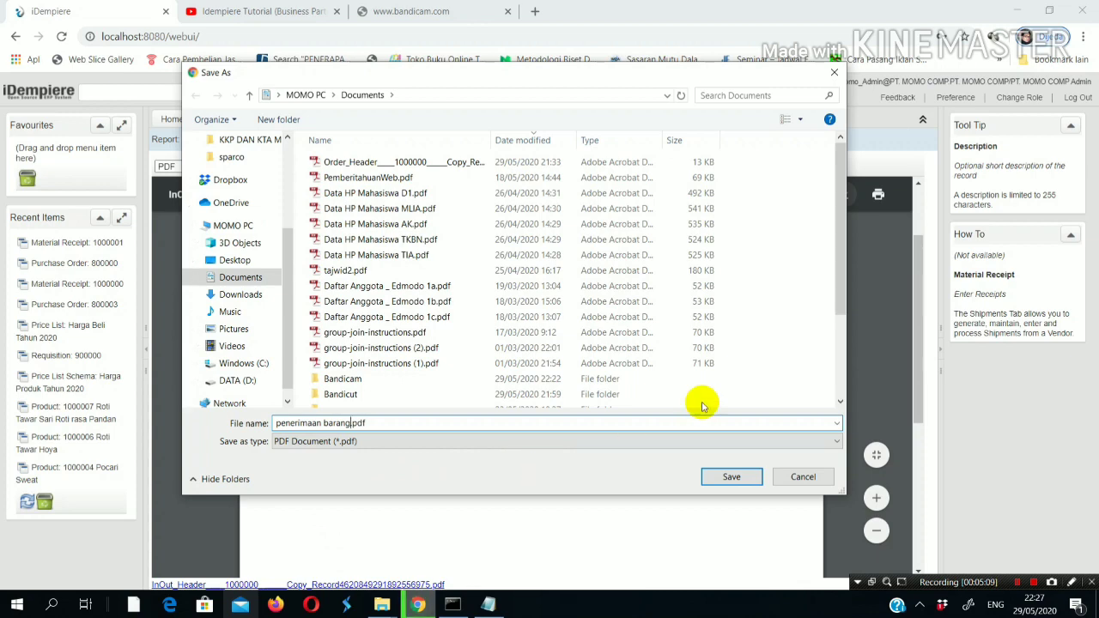
pyautogui.click(705, 478)
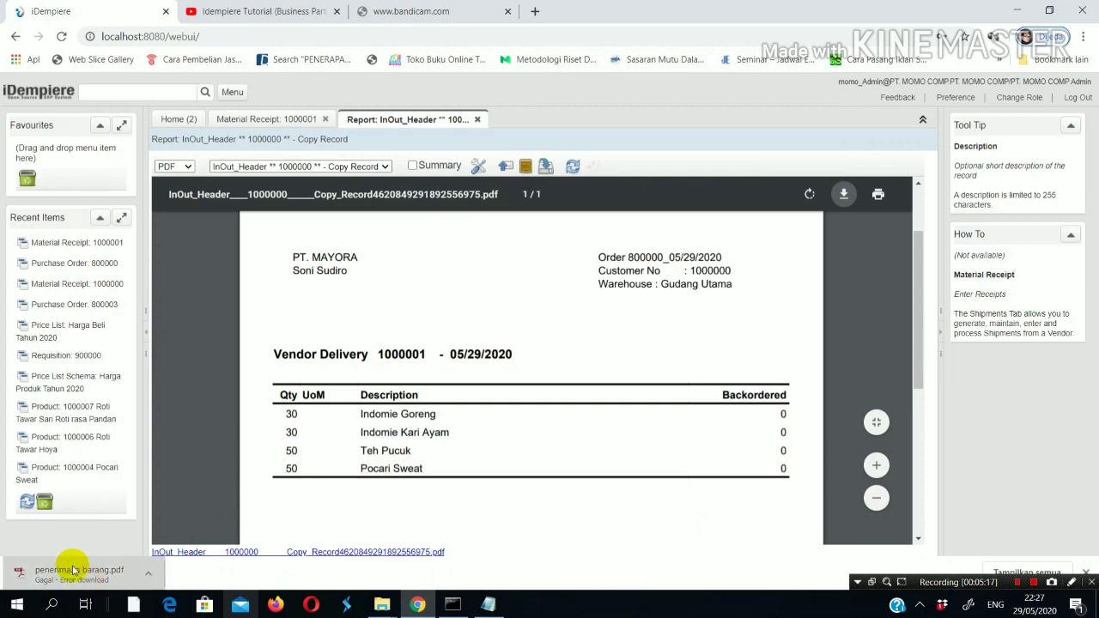
# - Open the downloaded penerimaan barang.pdf in Adobe Reader to check it, and close the reader
pyautogui.click(147, 573)
pyautogui.click(162, 507)
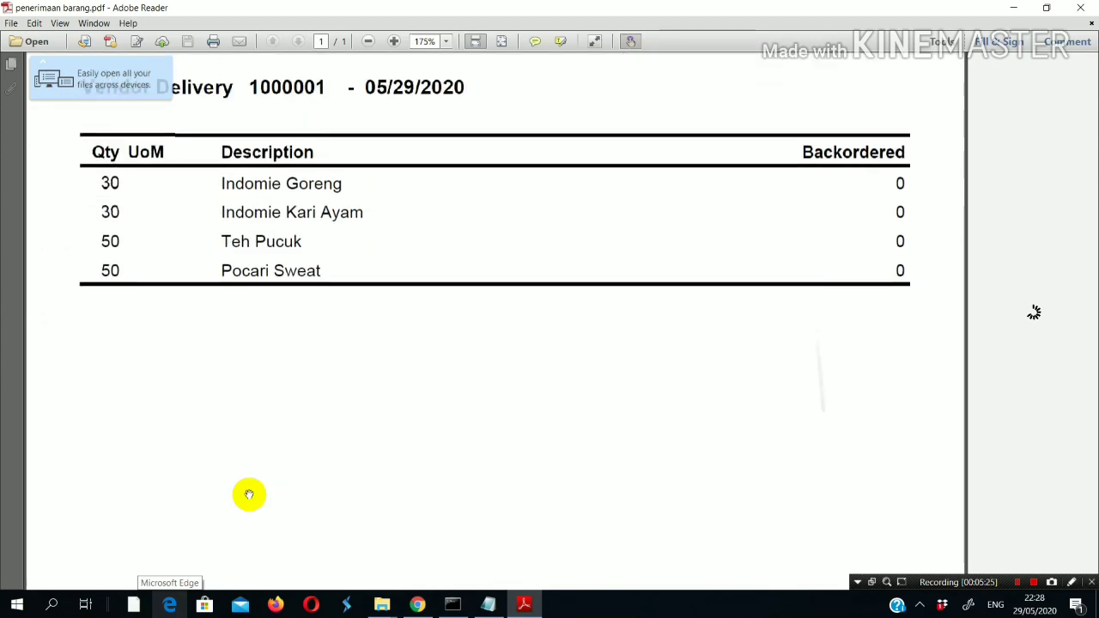
pyautogui.click(1079, 7)
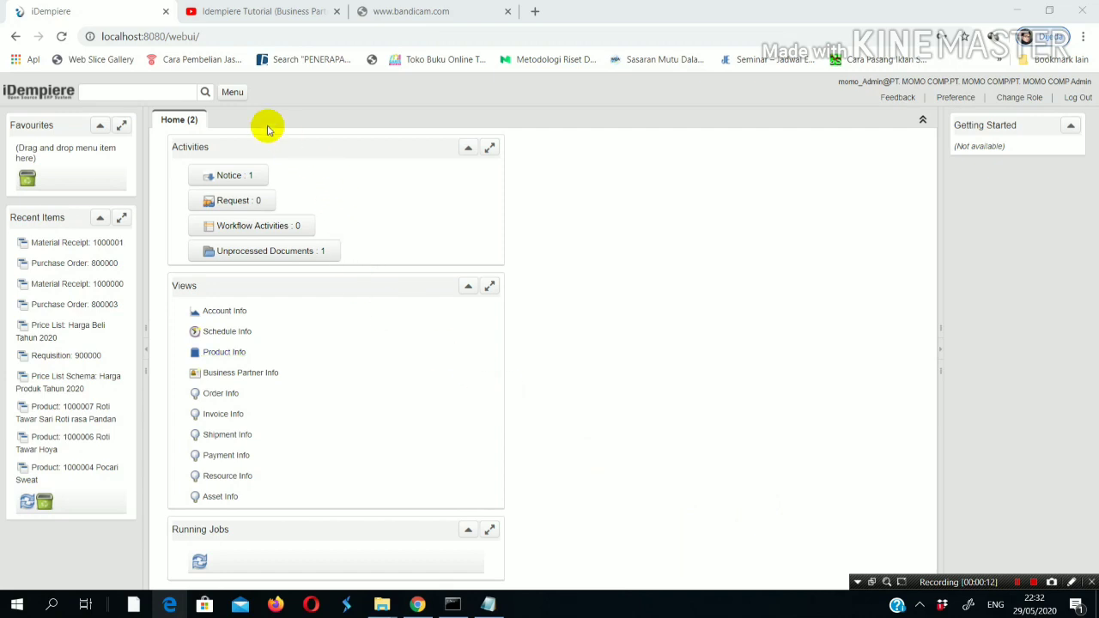
# - Start a new Invoice (Vendor) record and set its target document type to AP Invoice
pyautogui.click(232, 92)
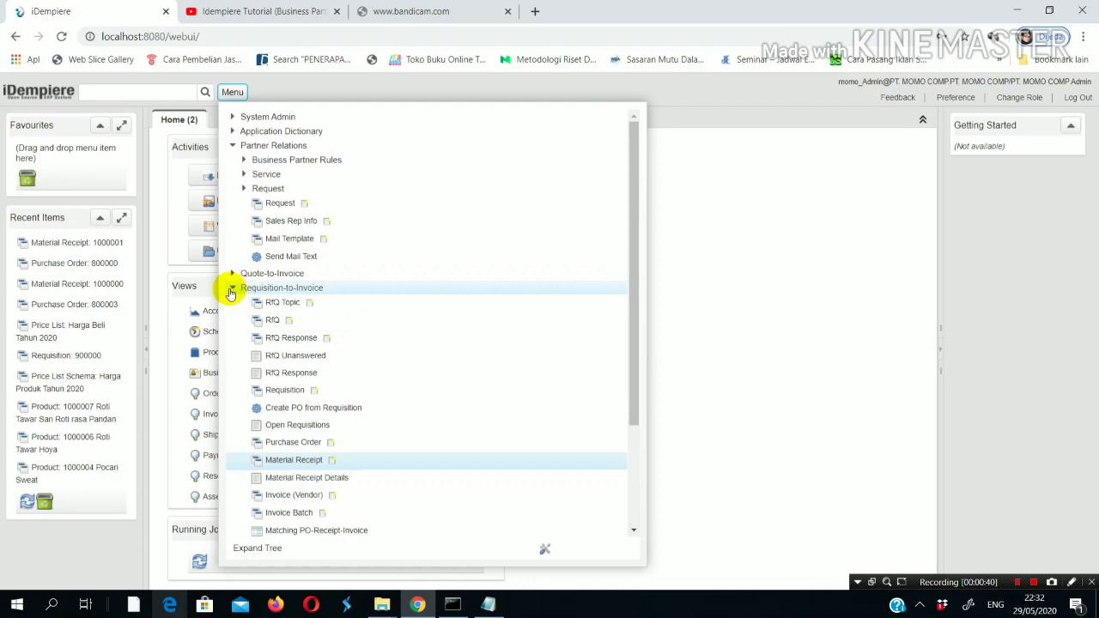
pyautogui.click(279, 496)
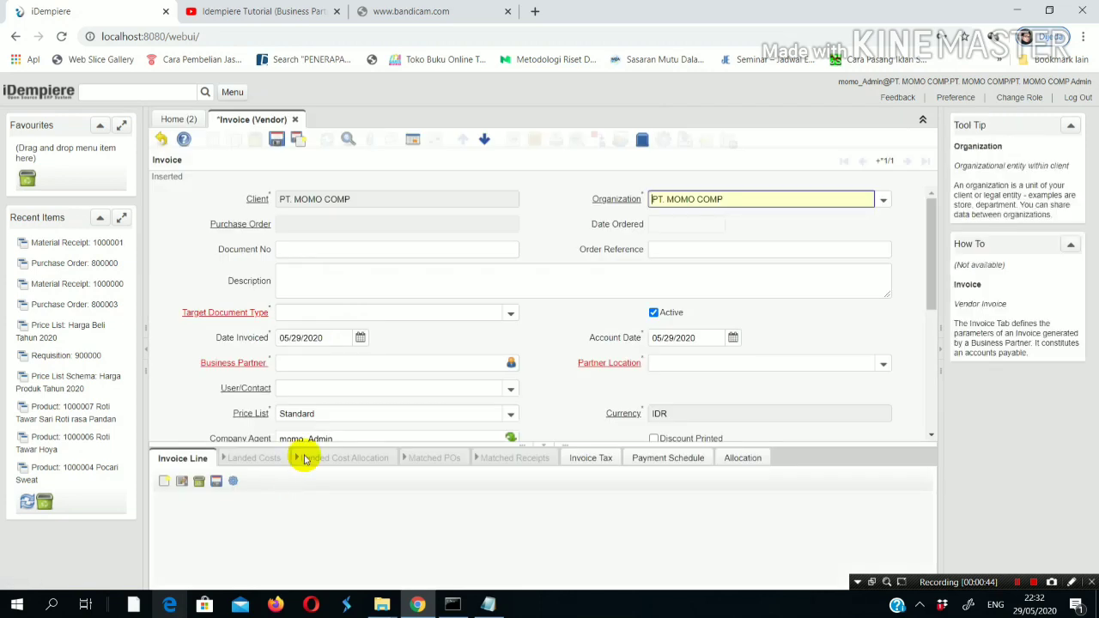
pyautogui.click(510, 313)
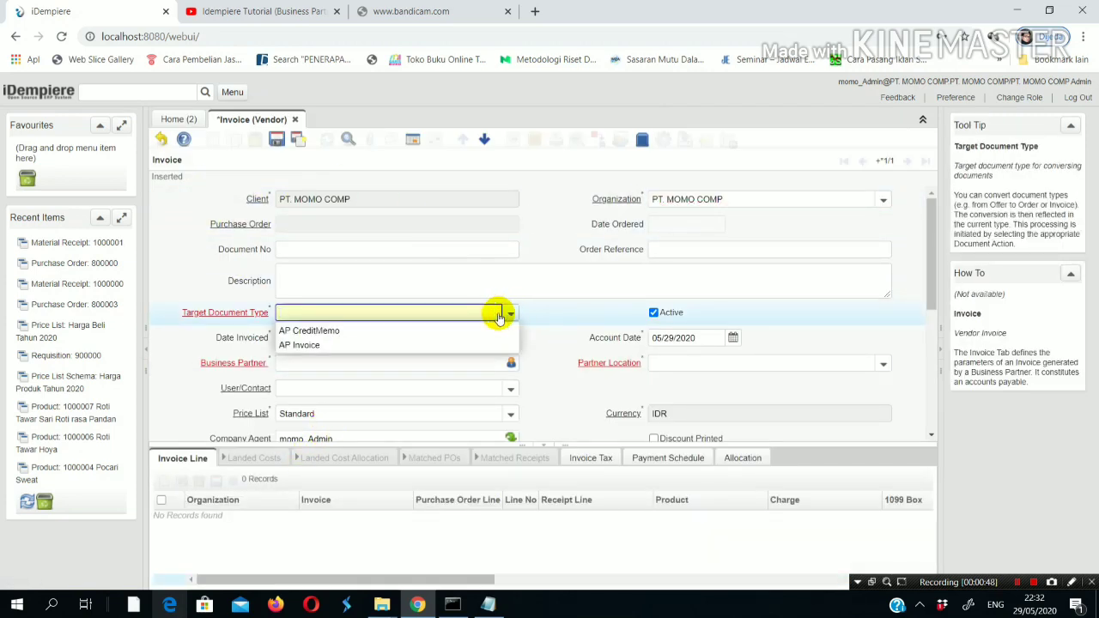
pyautogui.click(374, 344)
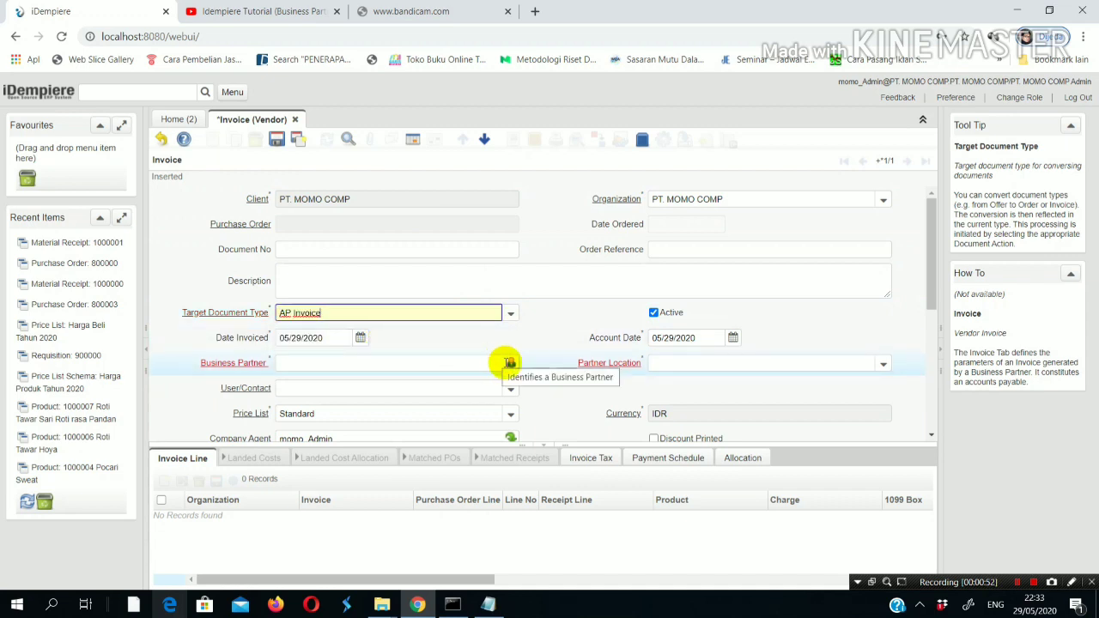
# - Assign PT. MAYORA as the invoice's business partner and set the price list to Harga Beli Tahun 2020
pyautogui.click(509, 364)
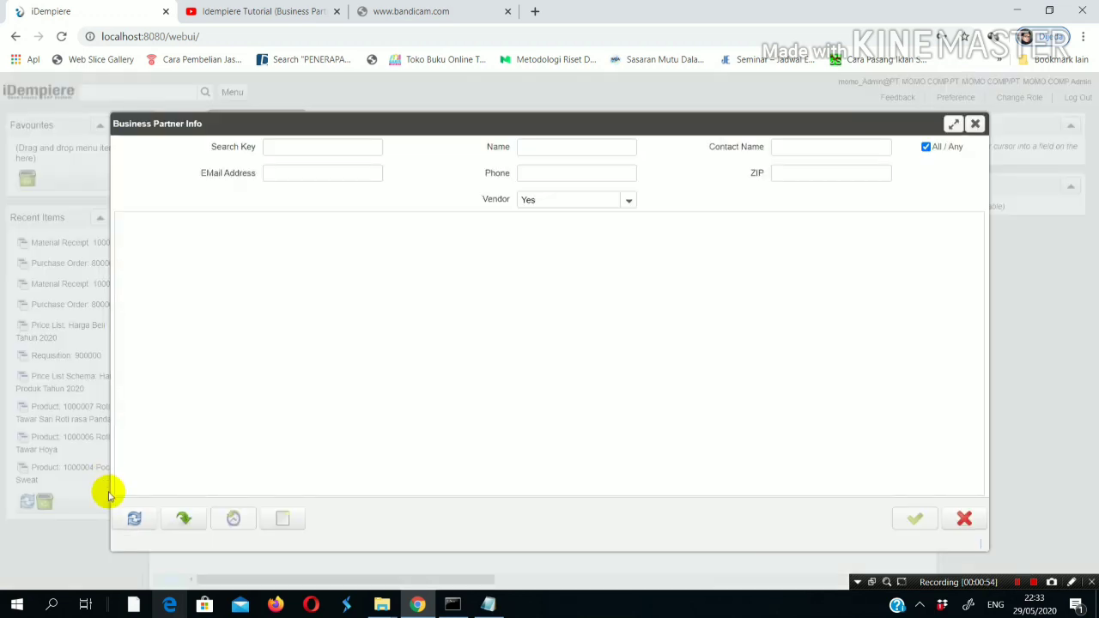
pyautogui.click(136, 517)
pyautogui.click(124, 244)
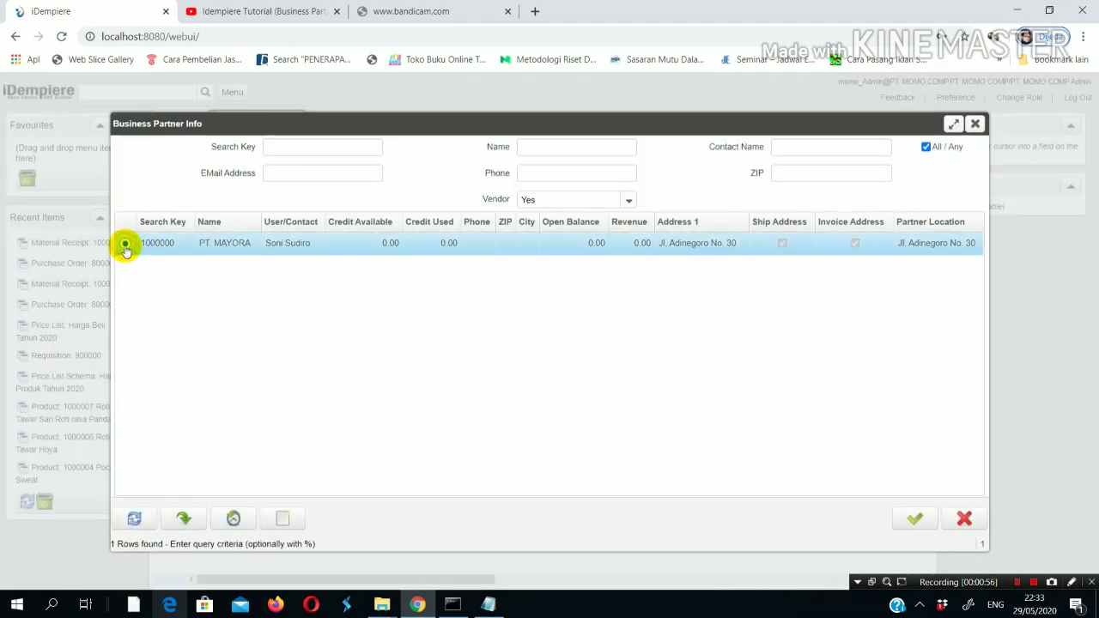
pyautogui.click(905, 518)
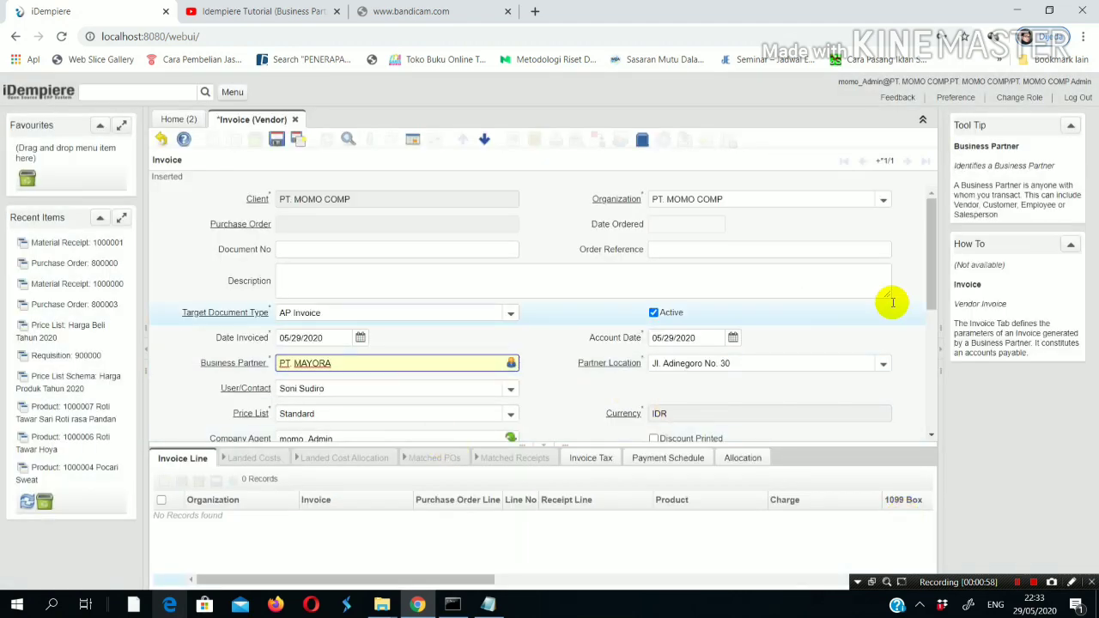
pyautogui.moveTo(951, 304); pyautogui.dragTo(957, 319)
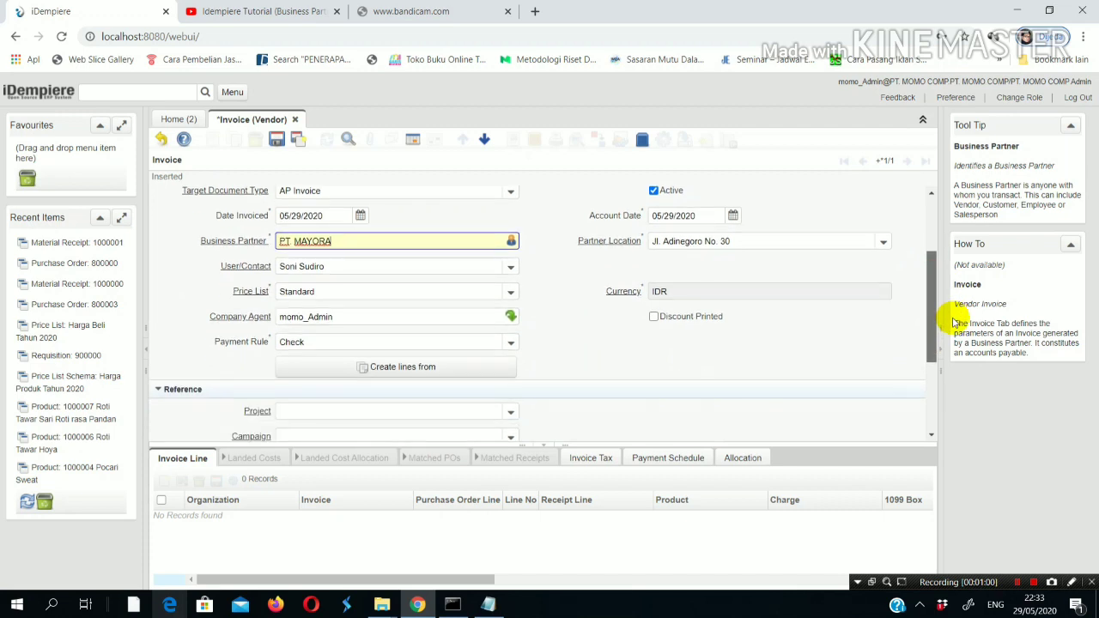
pyautogui.click(513, 294)
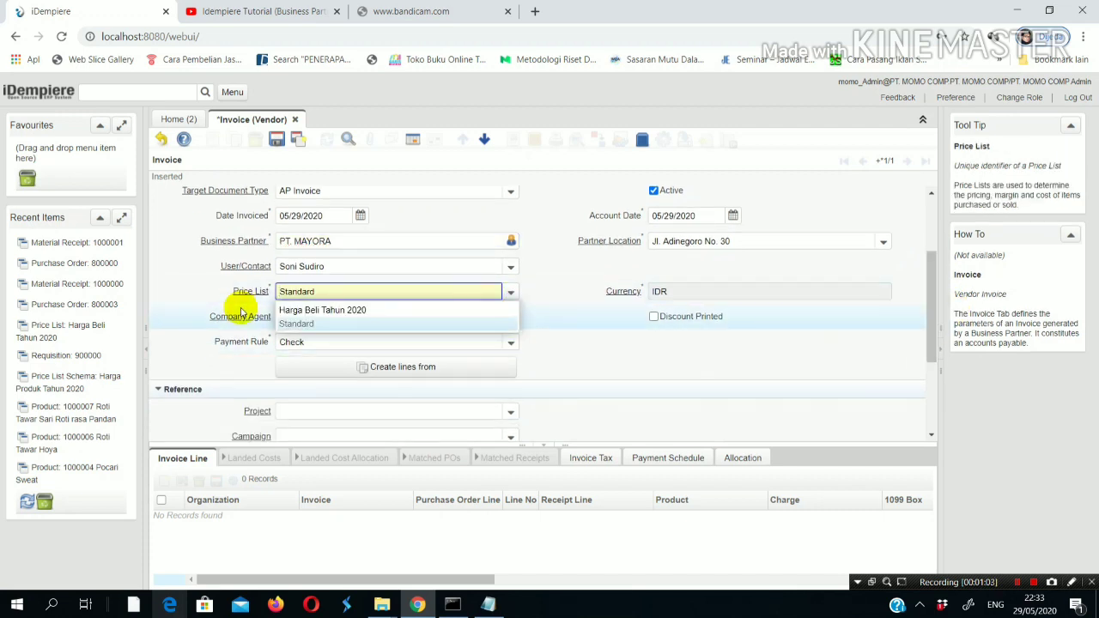
pyautogui.click(281, 307)
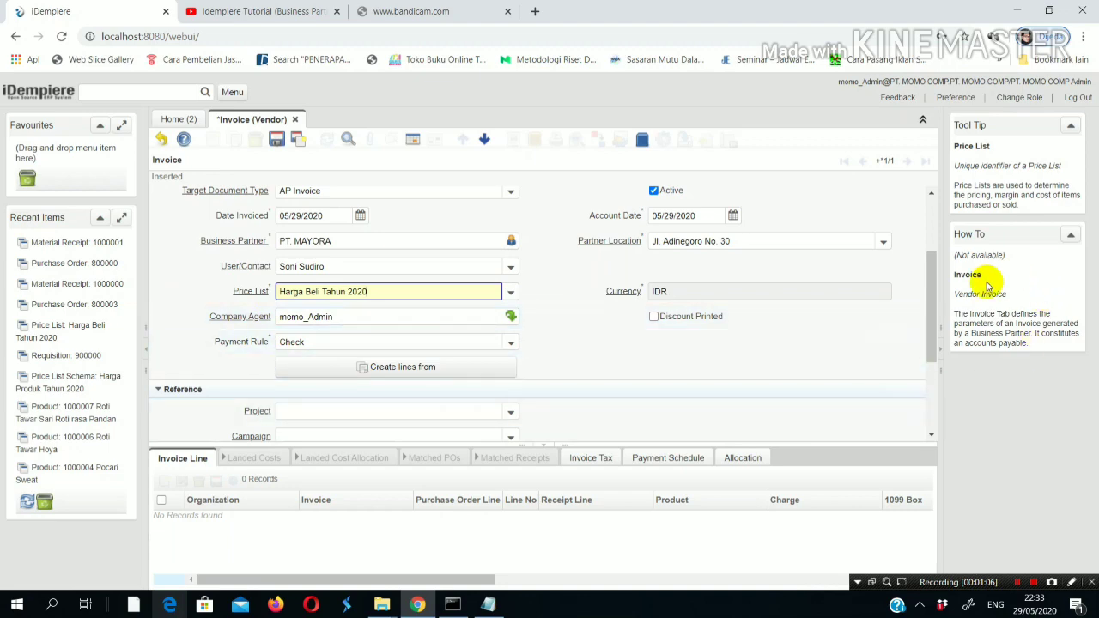
# - Save the vendor invoice and start creating its lines from an existing document
pyautogui.moveTo(933, 286); pyautogui.dragTo(932, 201)
pyautogui.click(276, 139)
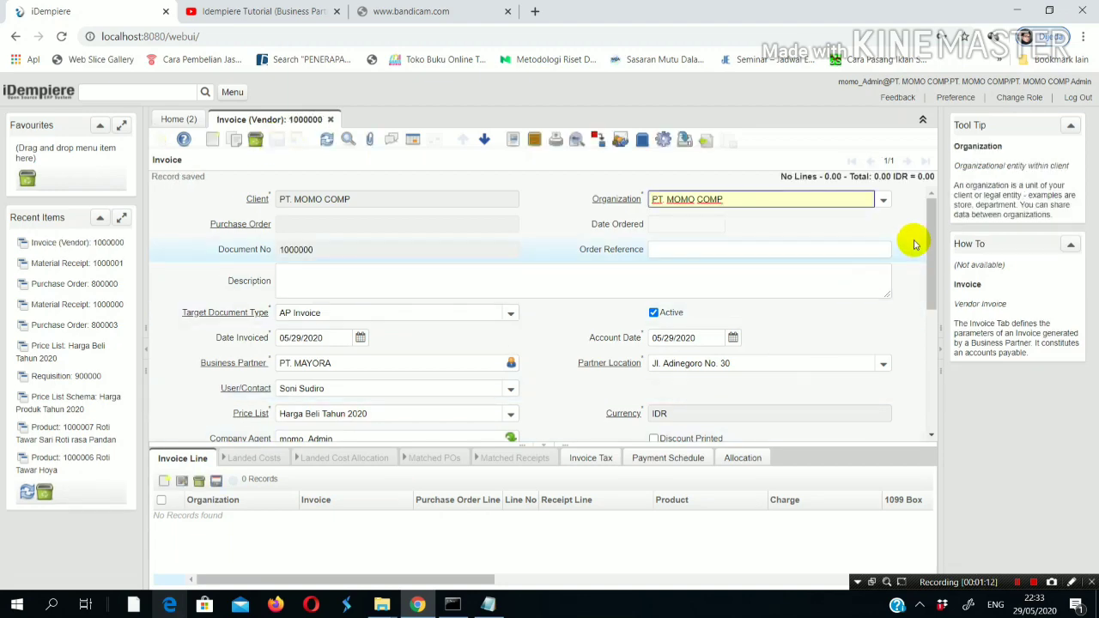
pyautogui.moveTo(932, 228); pyautogui.dragTo(887, 326)
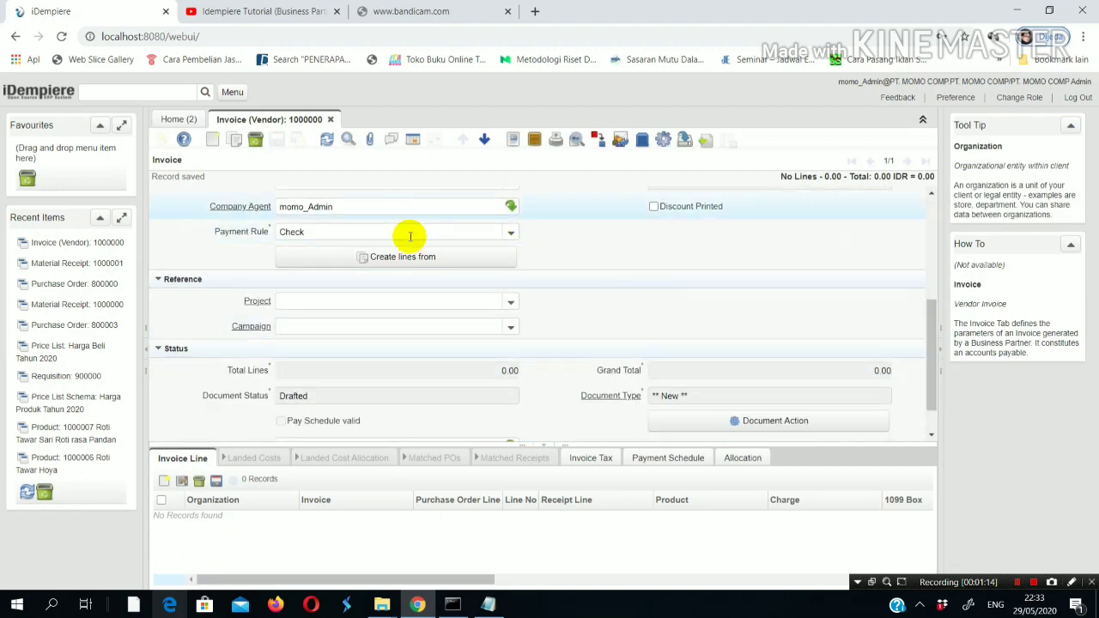
pyautogui.click(374, 263)
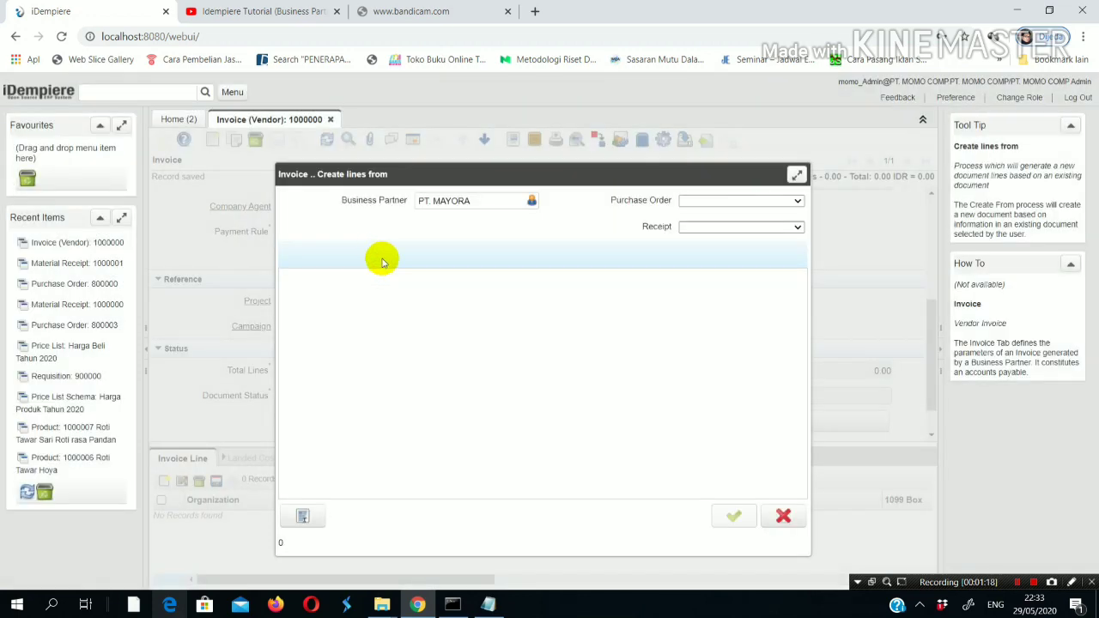
pyautogui.click(797, 202)
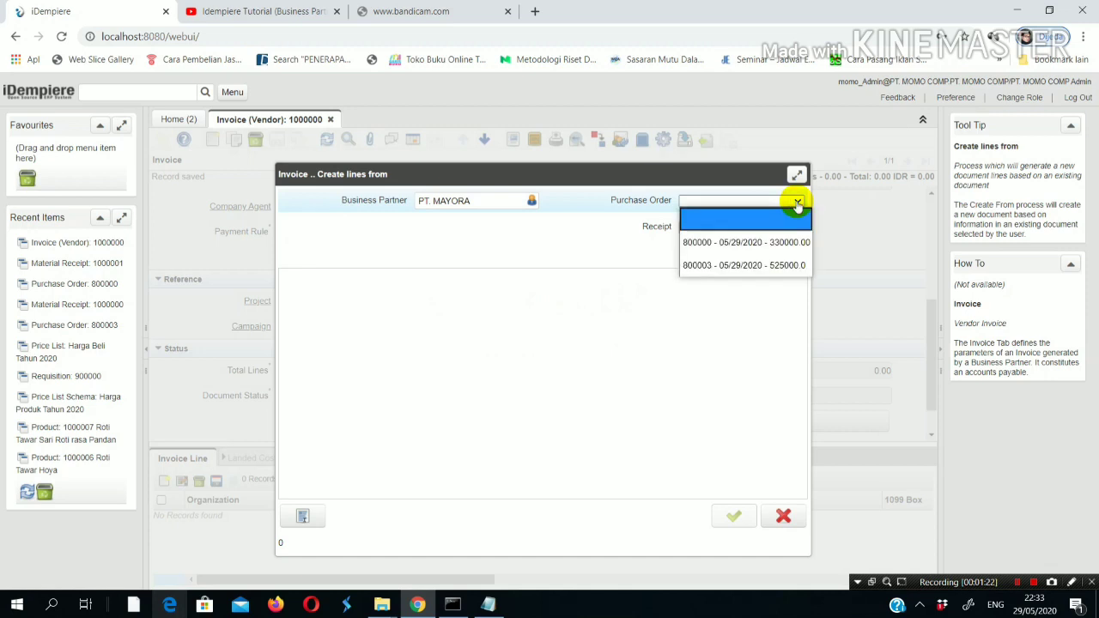
pyautogui.click(784, 244)
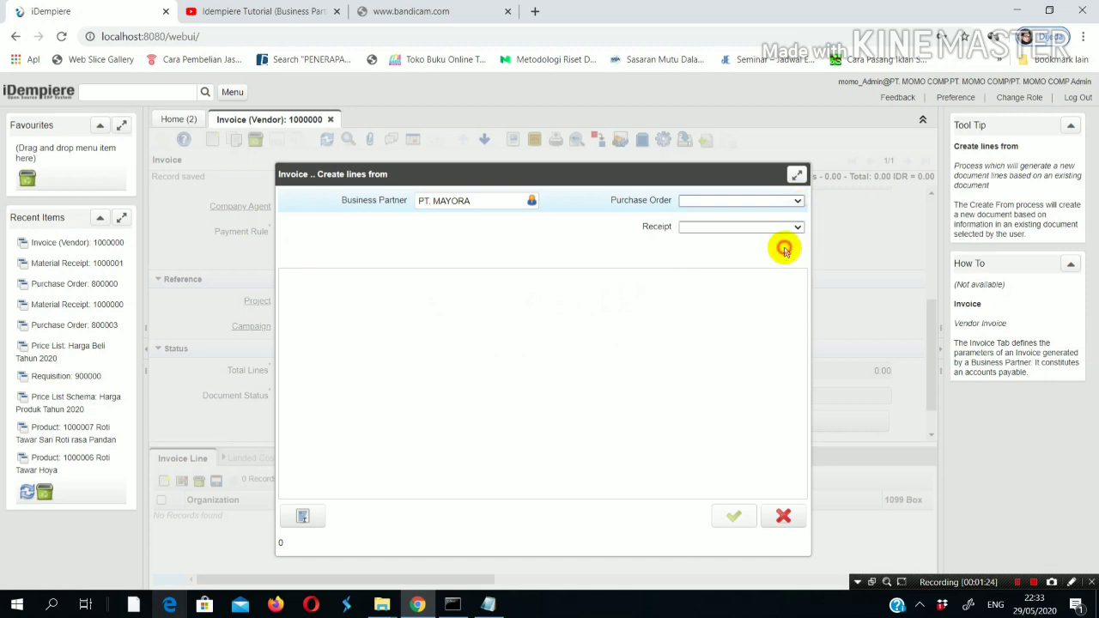
pyautogui.click(798, 202)
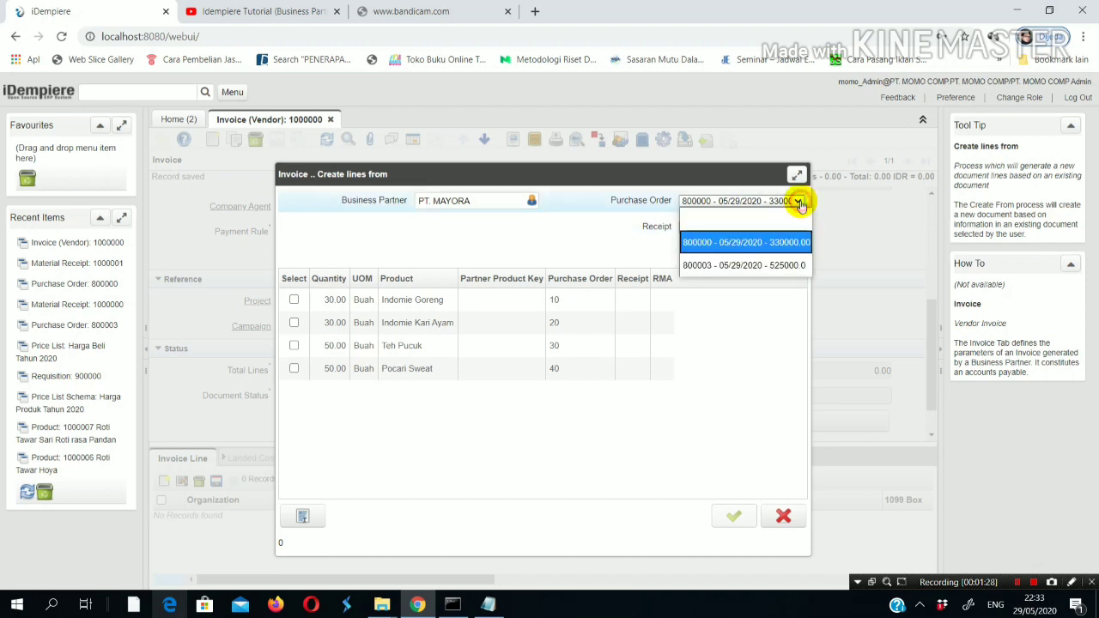
pyautogui.click(735, 221)
# - Create the invoice lines from the 05/29/2020 material receipt, including Indomie Goreng, Indomie Kari Ayam, Teh Pucuk and Pocari Sweat
pyautogui.click(797, 228)
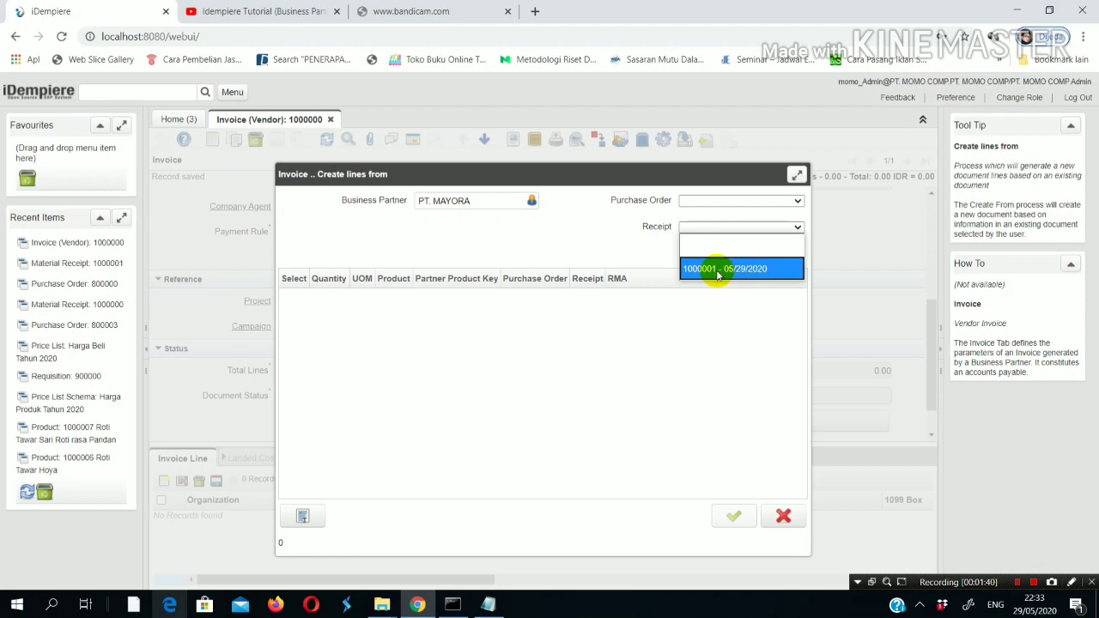
pyautogui.click(718, 270)
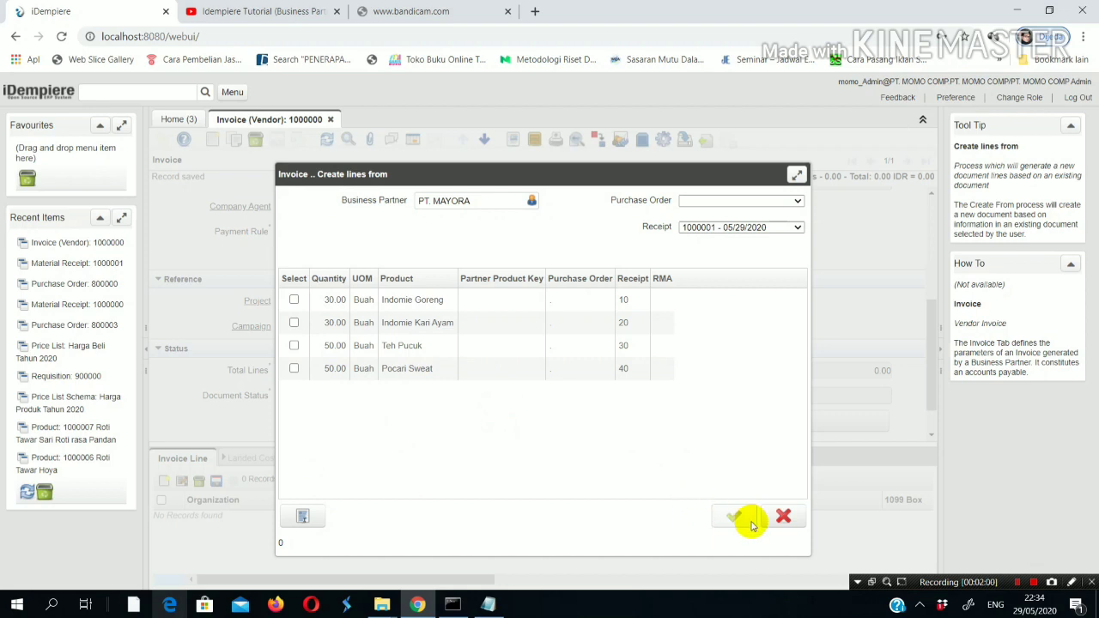
pyautogui.click(294, 301)
pyautogui.click(299, 323)
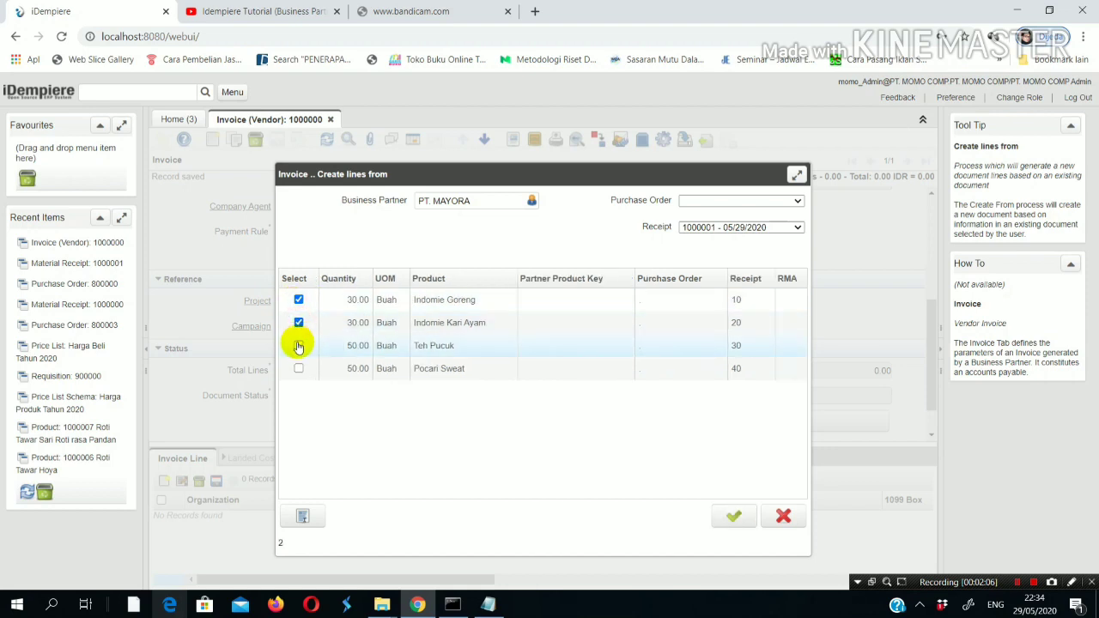
pyautogui.click(299, 368)
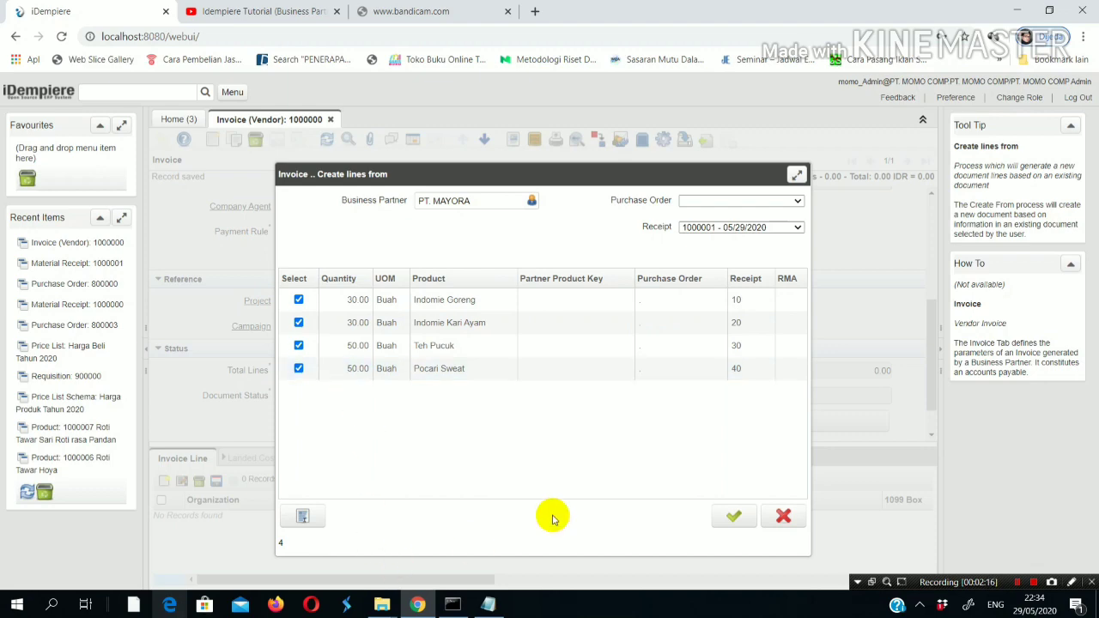
pyautogui.click(728, 516)
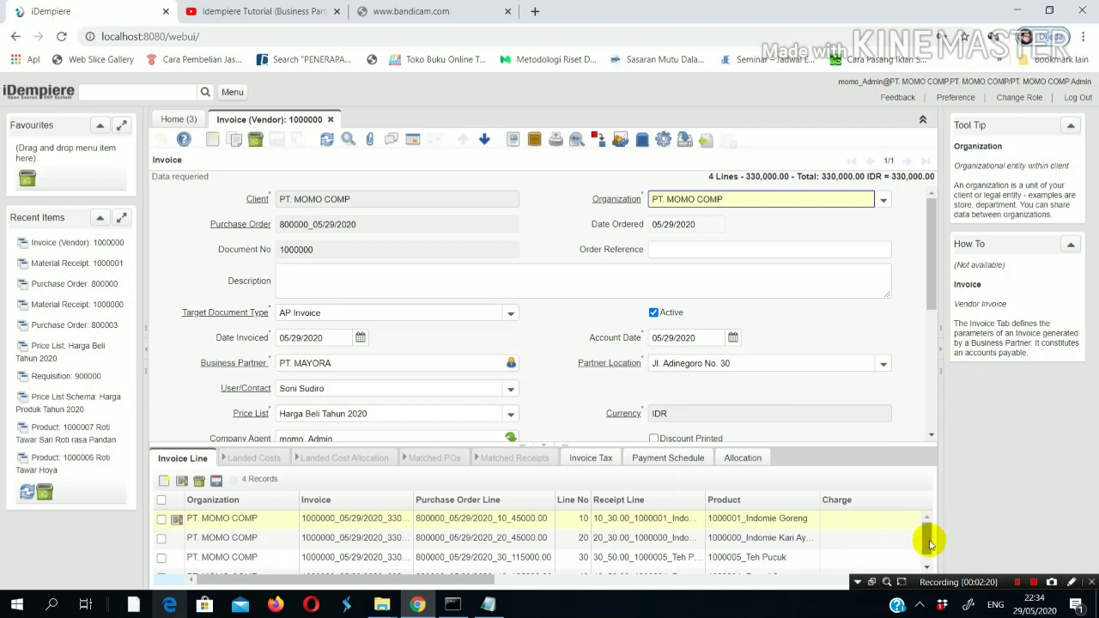
# - Review the created invoice lines and the drafted invoice's printable report with its quantities, prices and amounts, and close the report
pyautogui.moveTo(927, 538); pyautogui.dragTo(927, 568)
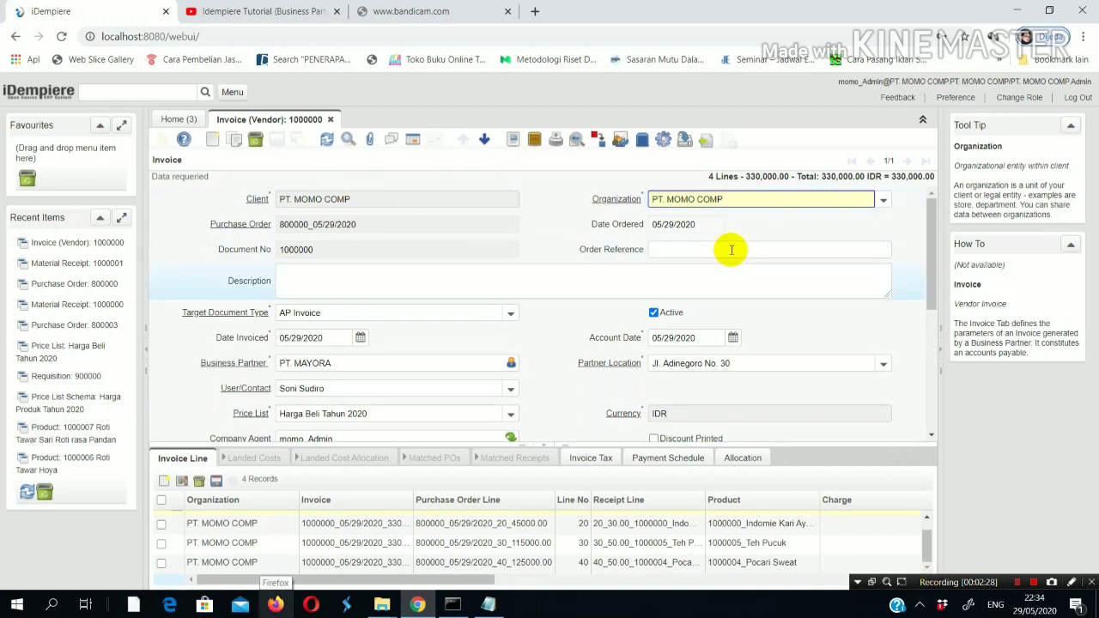
pyautogui.moveTo(928, 245); pyautogui.dragTo(927, 216)
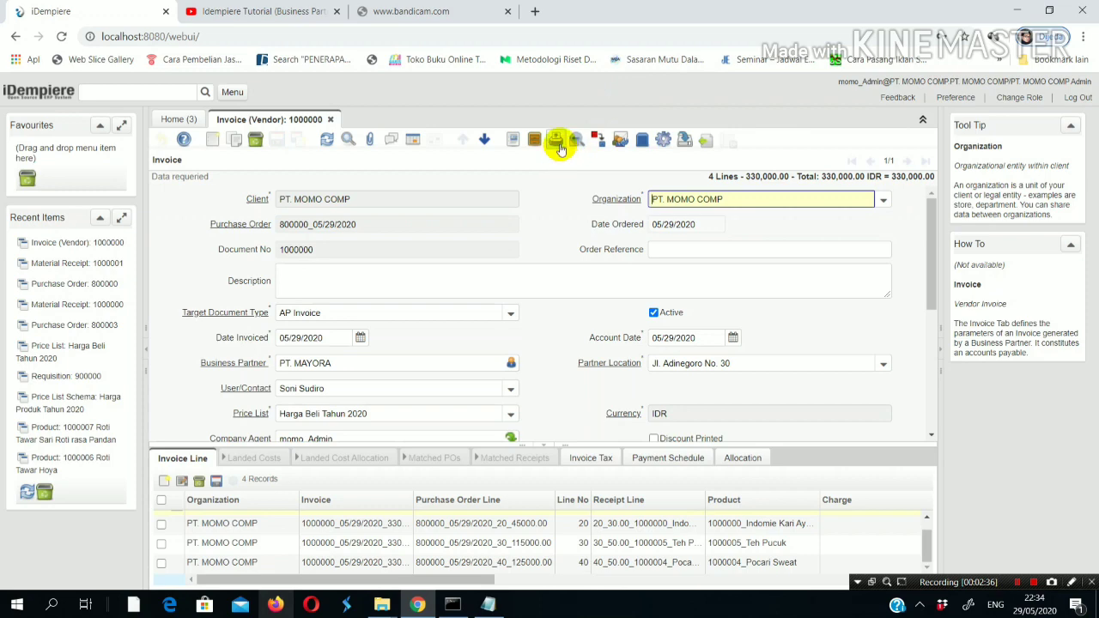
pyautogui.click(559, 142)
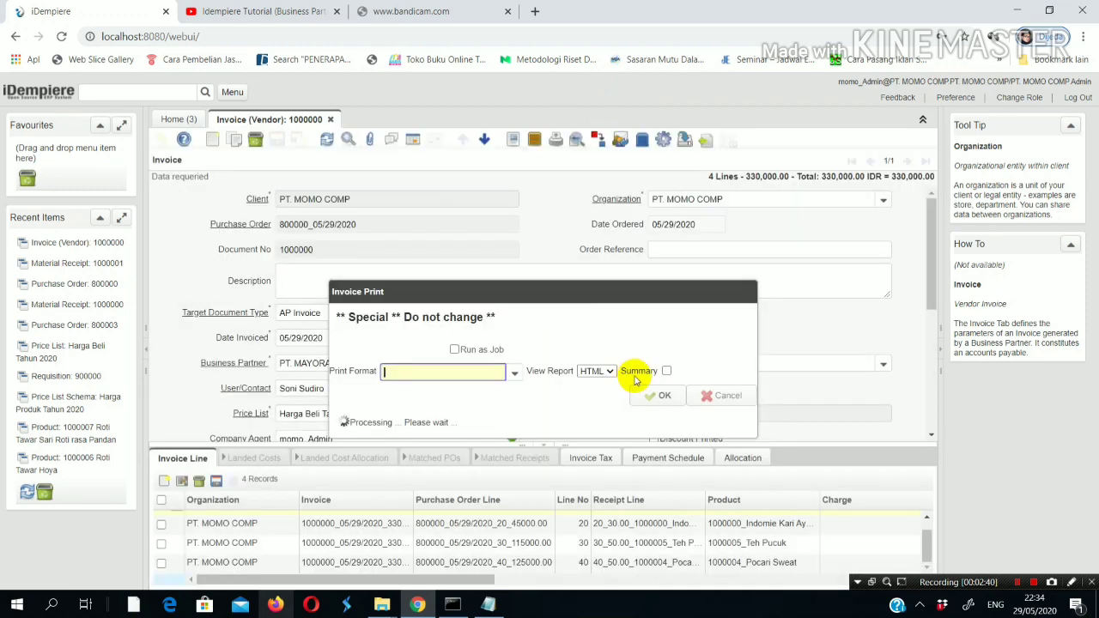
pyautogui.click(650, 396)
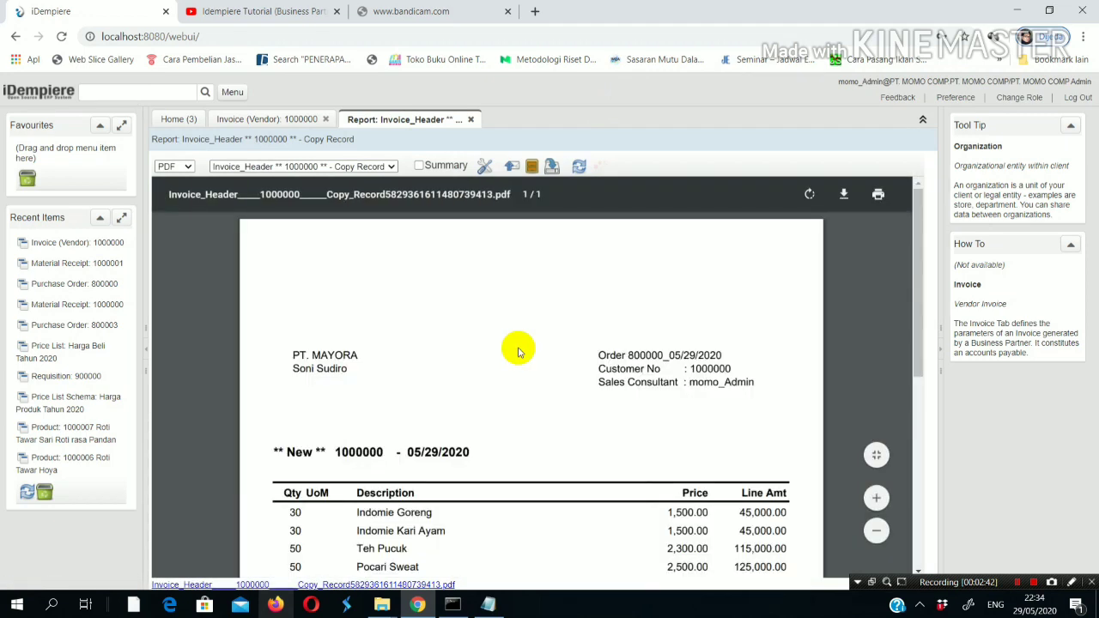
pyautogui.scroll(-2, 526, 348)
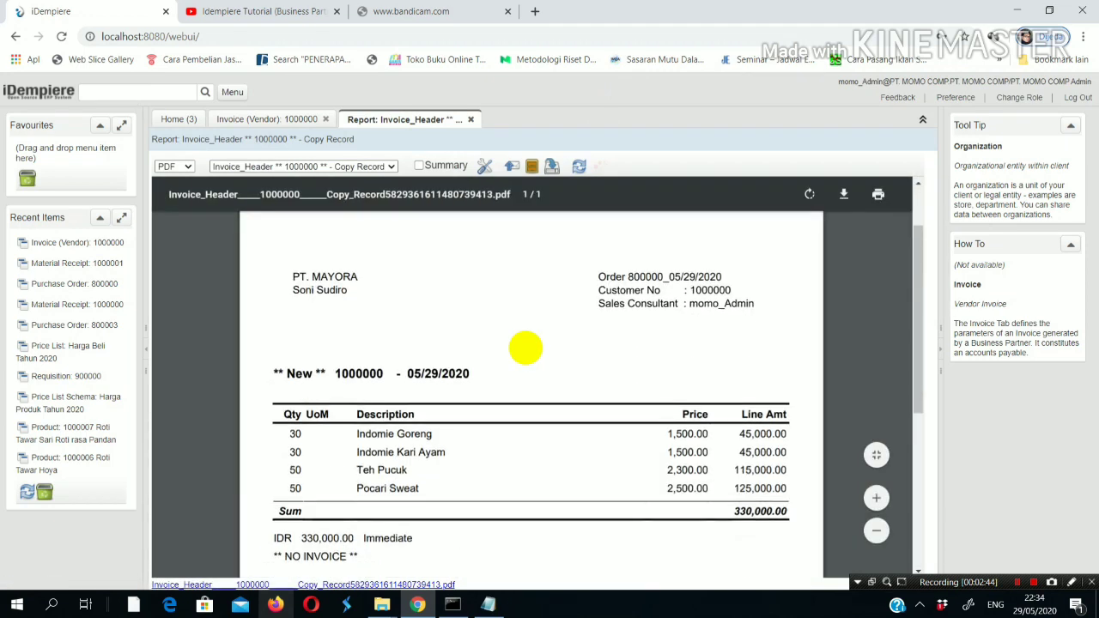
pyautogui.scroll(-2, 525, 348)
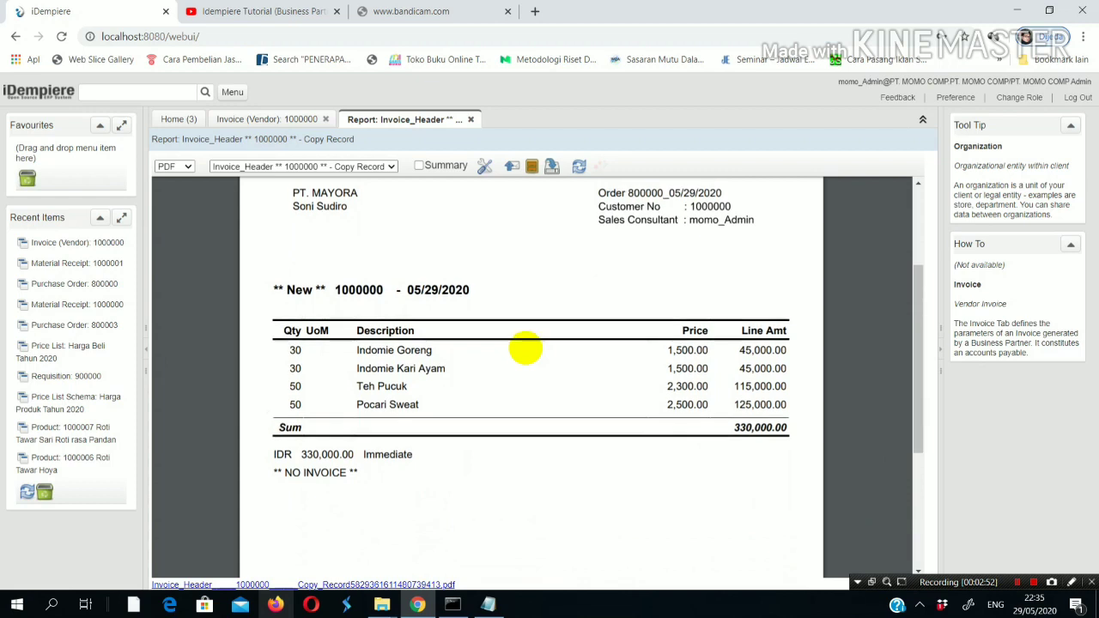
pyautogui.scroll(1, 526, 348)
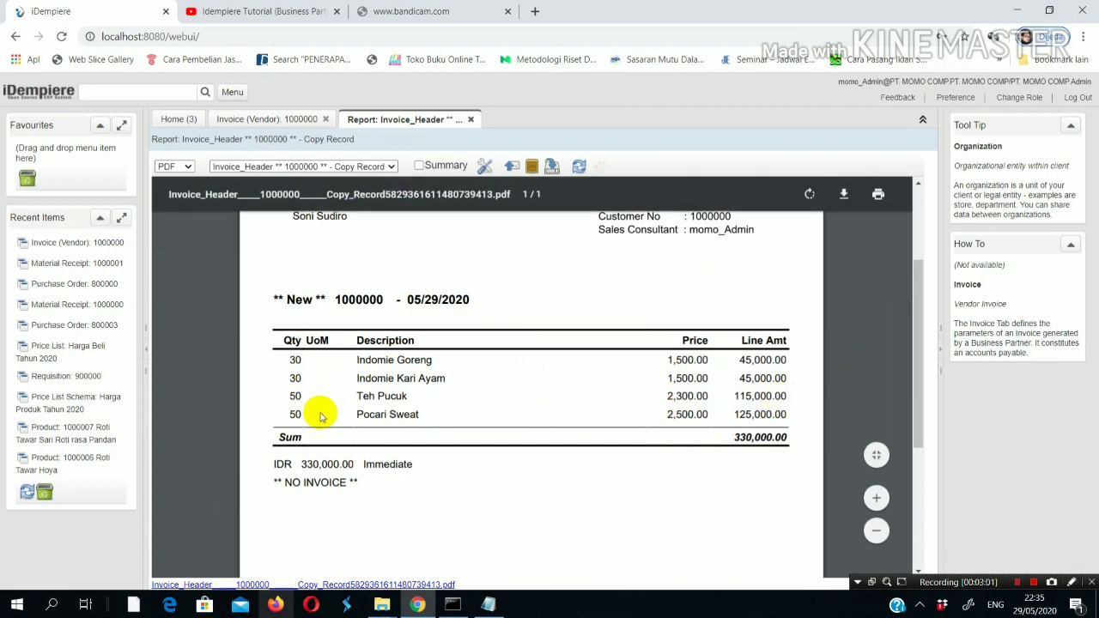
pyautogui.moveTo(919, 343); pyautogui.dragTo(939, 233)
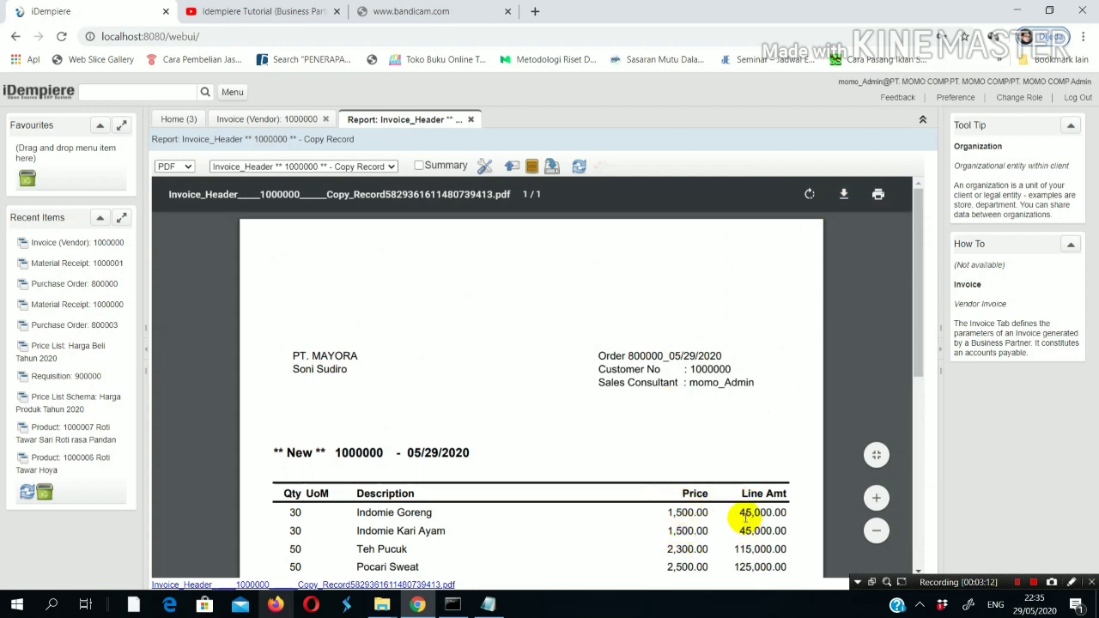
pyautogui.click(471, 120)
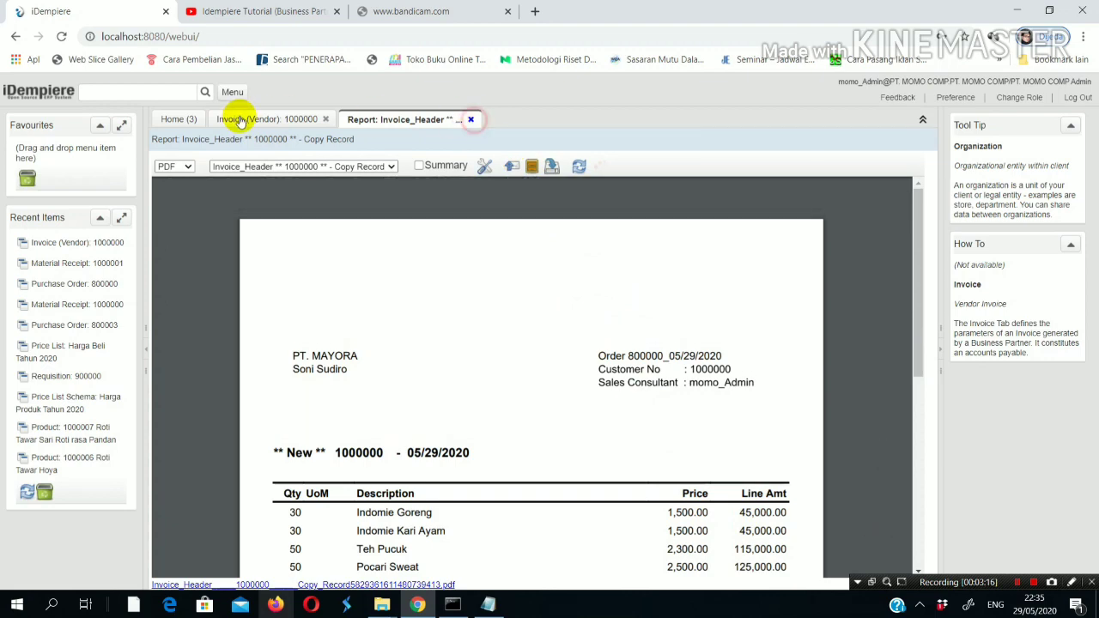
# - Process the vendor invoice with the Complete document action
pyautogui.moveTo(927, 225); pyautogui.dragTo(915, 393)
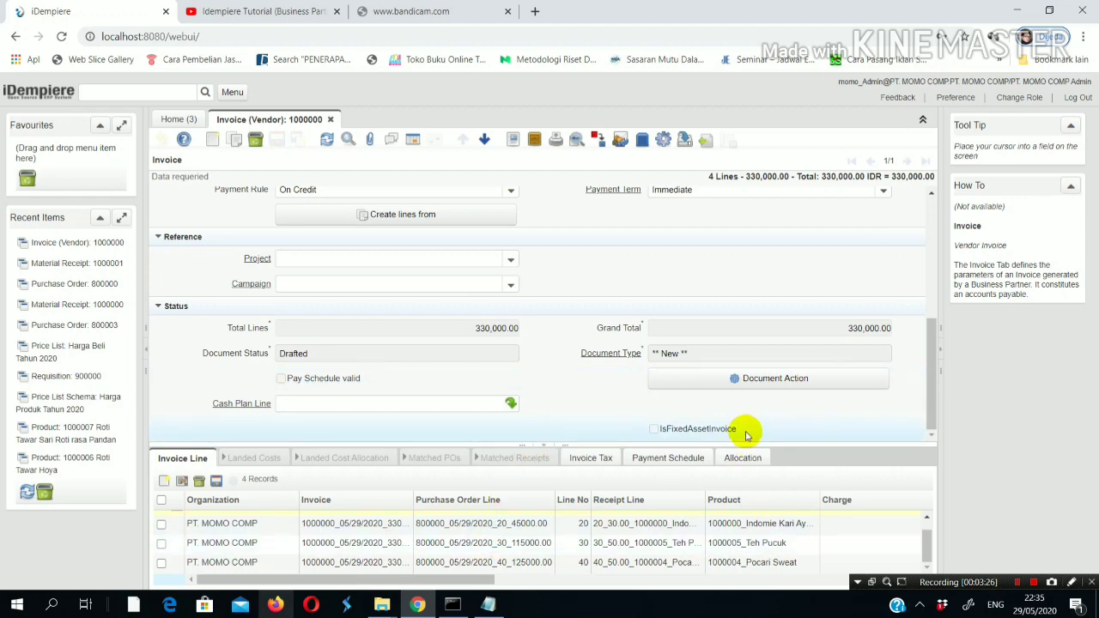
pyautogui.click(716, 378)
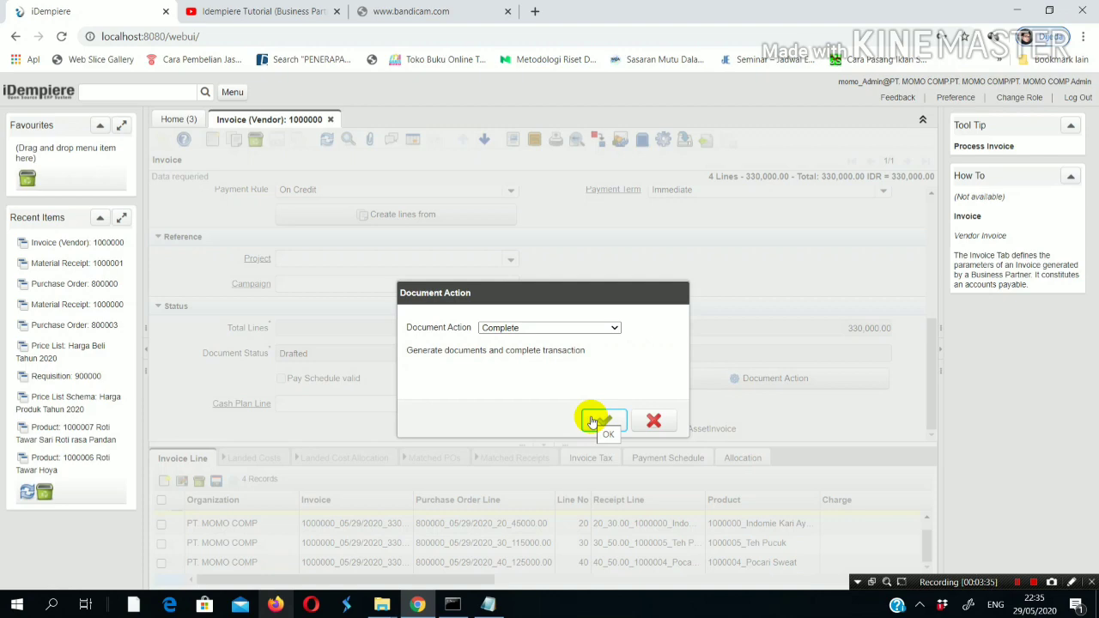
pyautogui.click(592, 421)
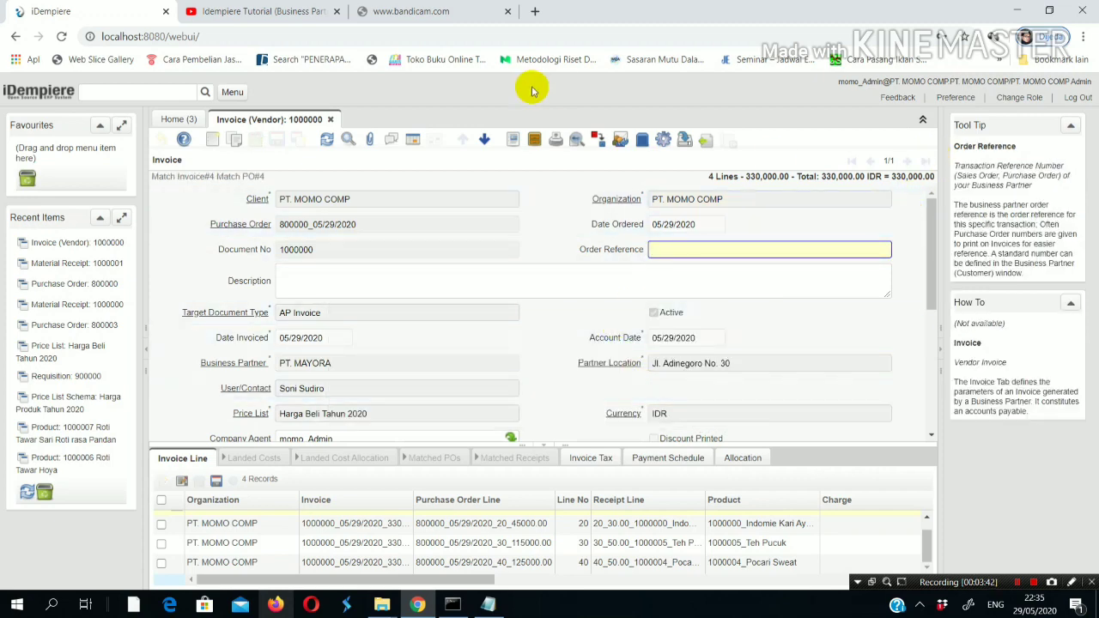
# - Generate the printable report of the completed vendor invoice and review its items and amounts
pyautogui.click(553, 139)
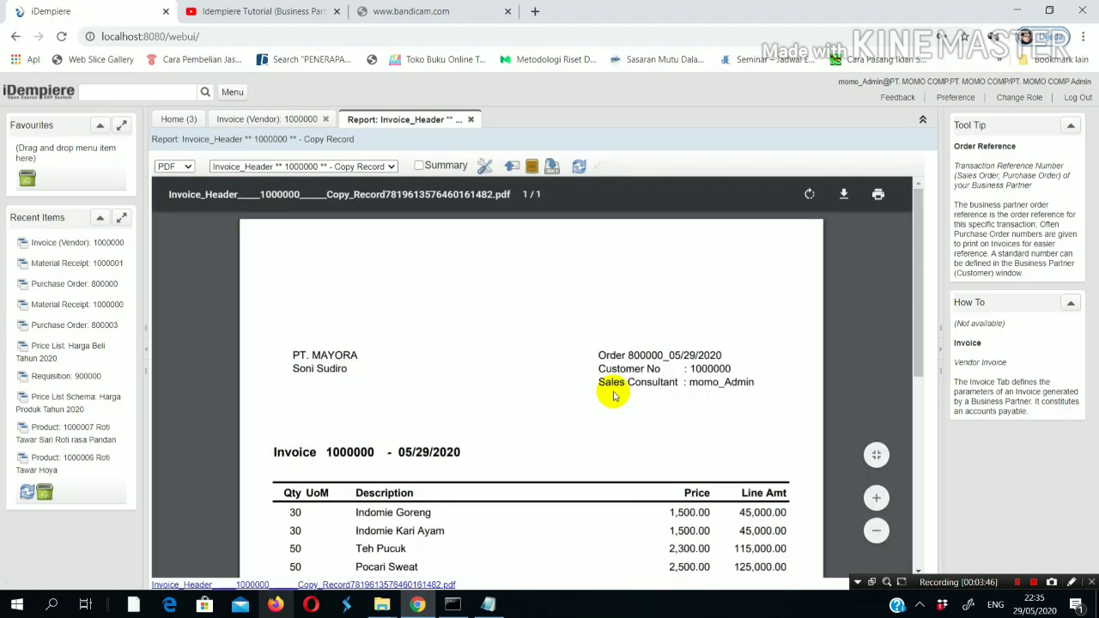
pyautogui.moveTo(912, 326); pyautogui.dragTo(932, 370)
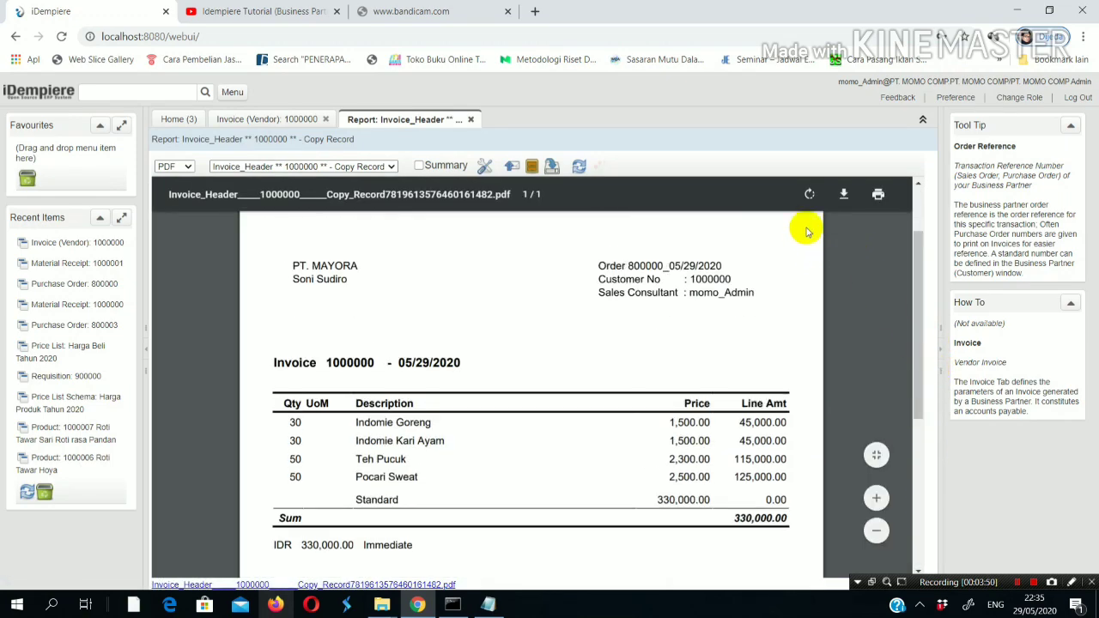
# - Download the completed vendor invoice report as a PDF named "invoice vendor" in the Documents folder
pyautogui.click(845, 194)
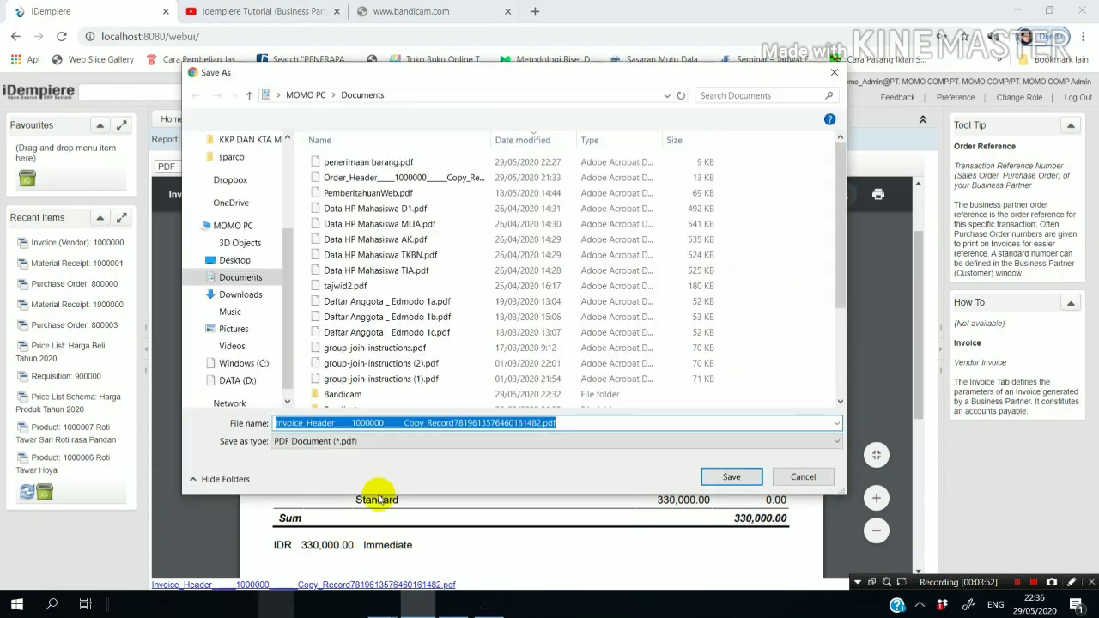
pyautogui.click(243, 279)
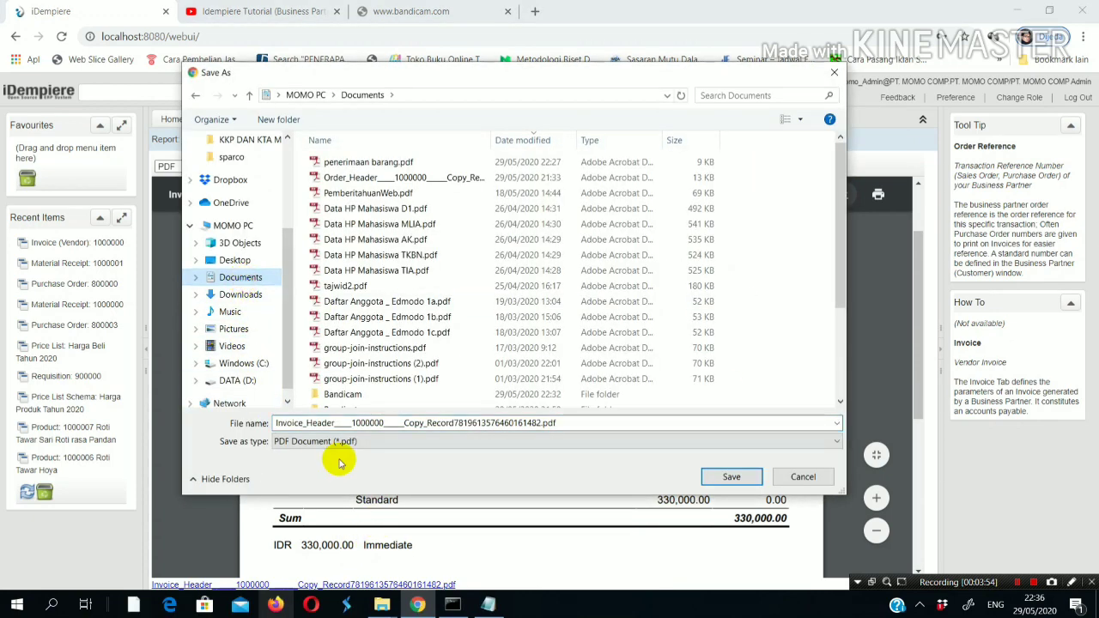
pyautogui.hotkey('ctrl', 'a')
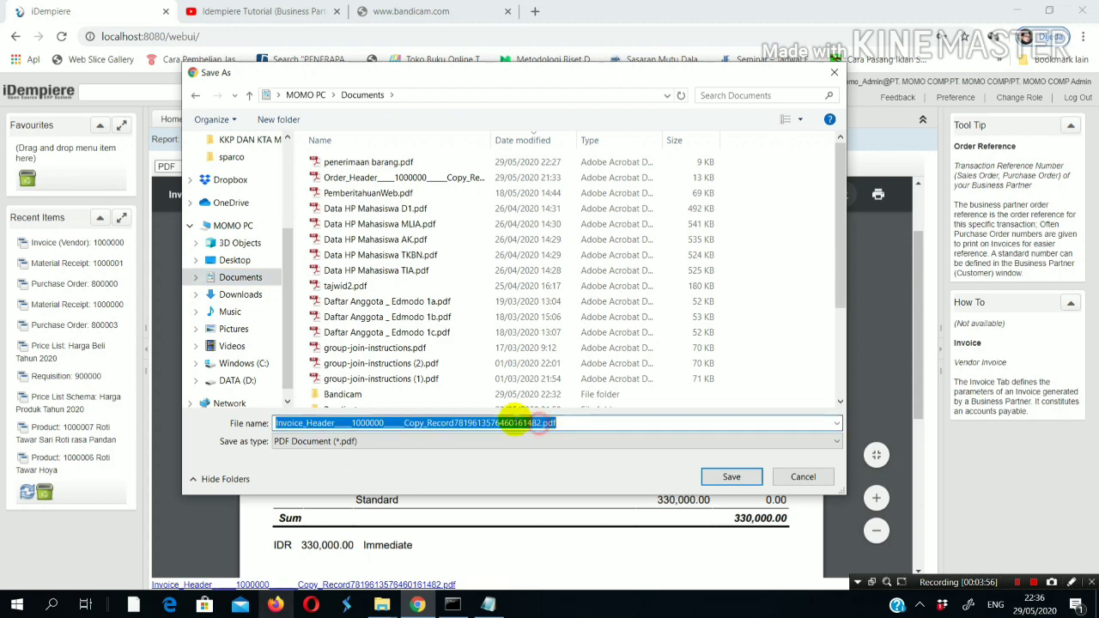
pyautogui.write('invoice')
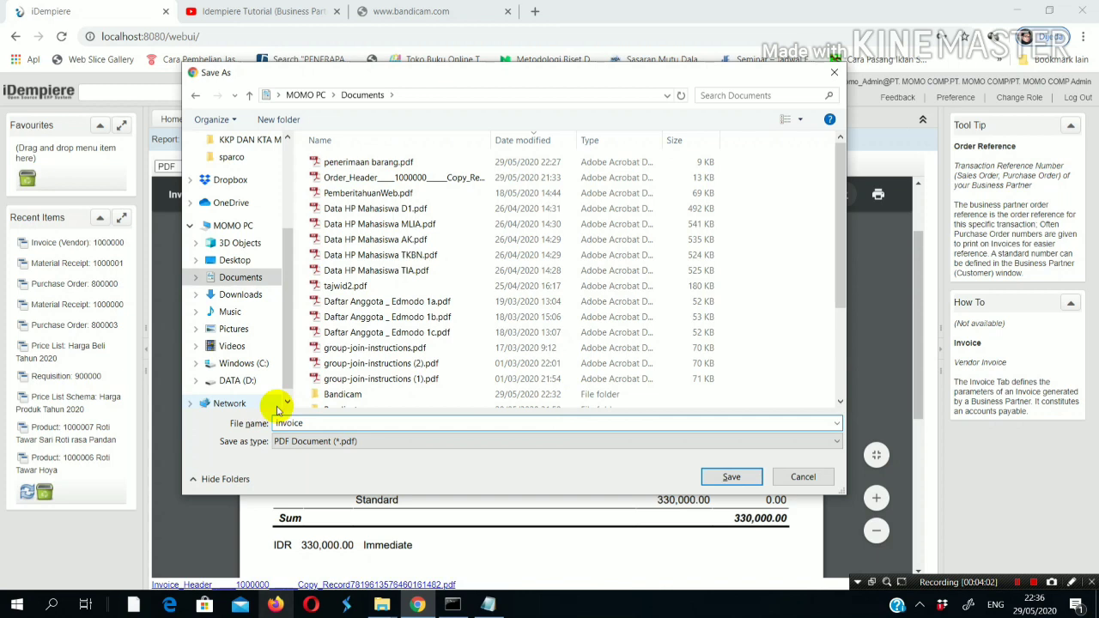
pyautogui.click(310, 424)
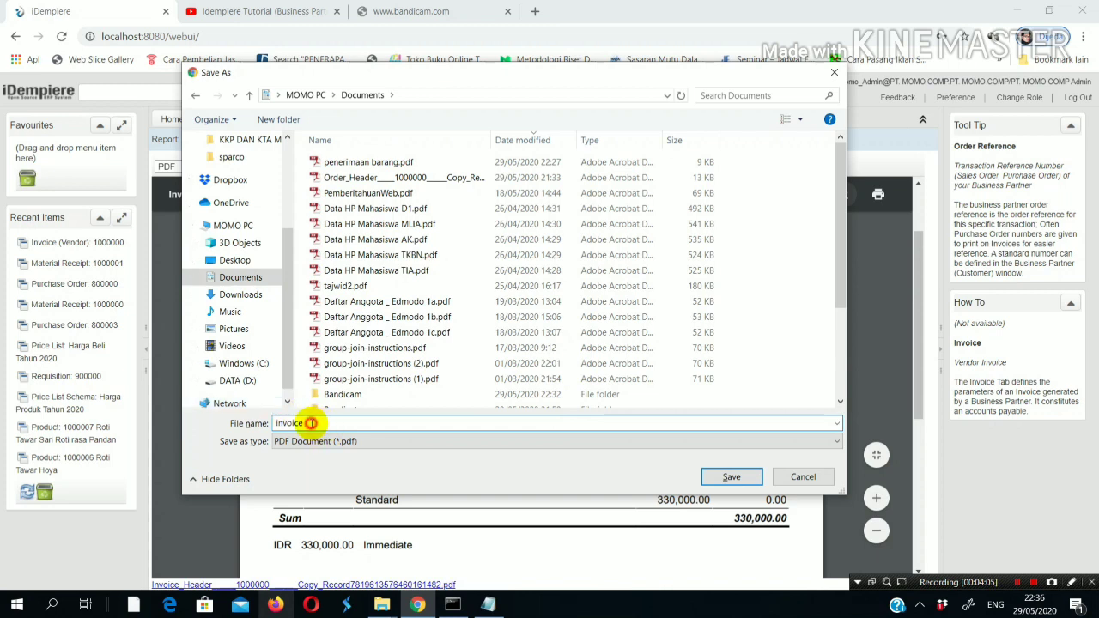
pyautogui.write('.')
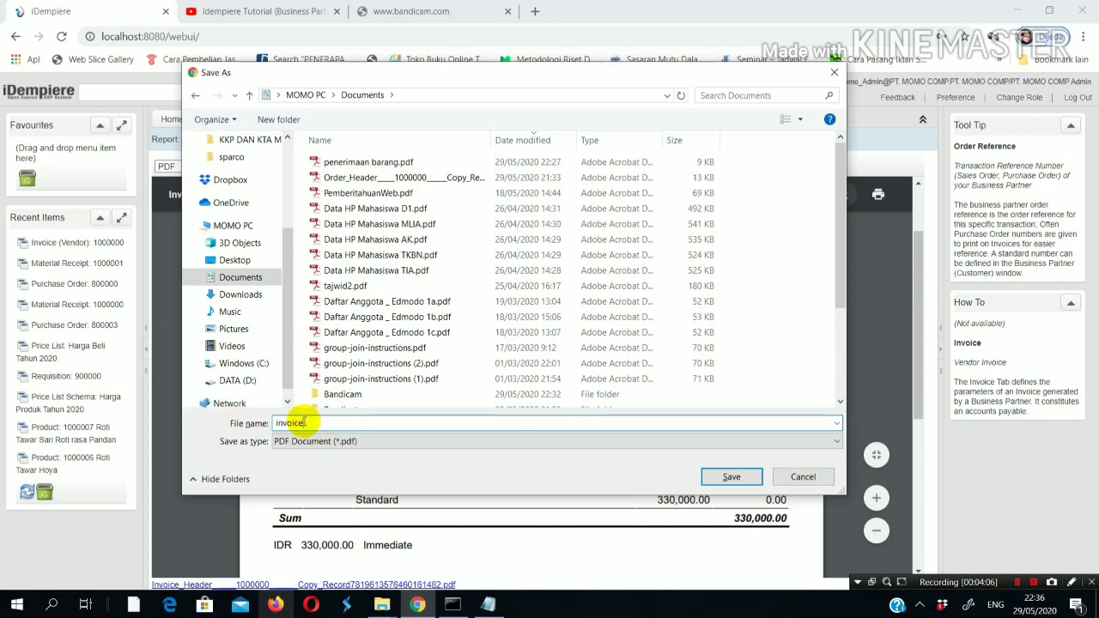
pyautogui.write(' vendor')
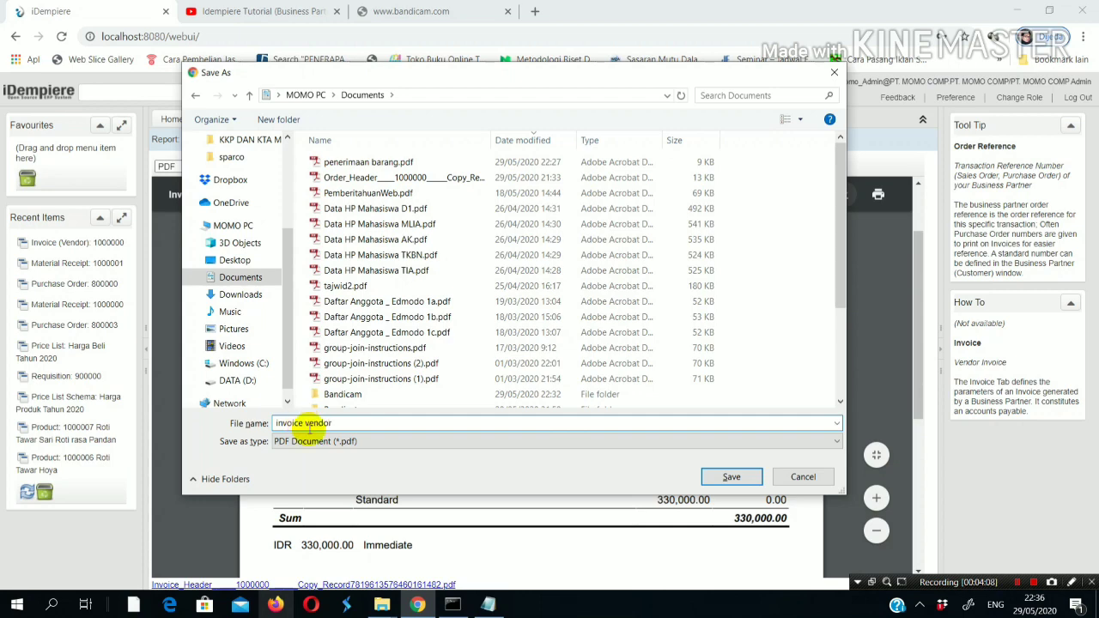
pyautogui.click(730, 477)
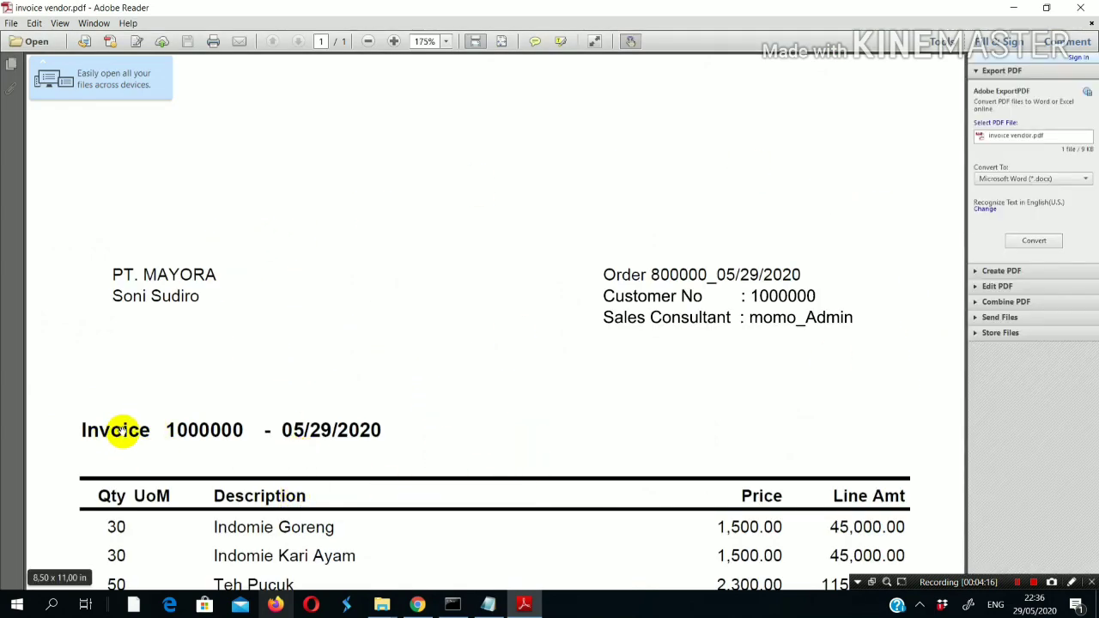
# - Review the items and amounts in invoice vendor.pdf, close it, and display the Requisition-to-Invoice functions in iDempiere
pyautogui.scroll(-3, 220, 437)
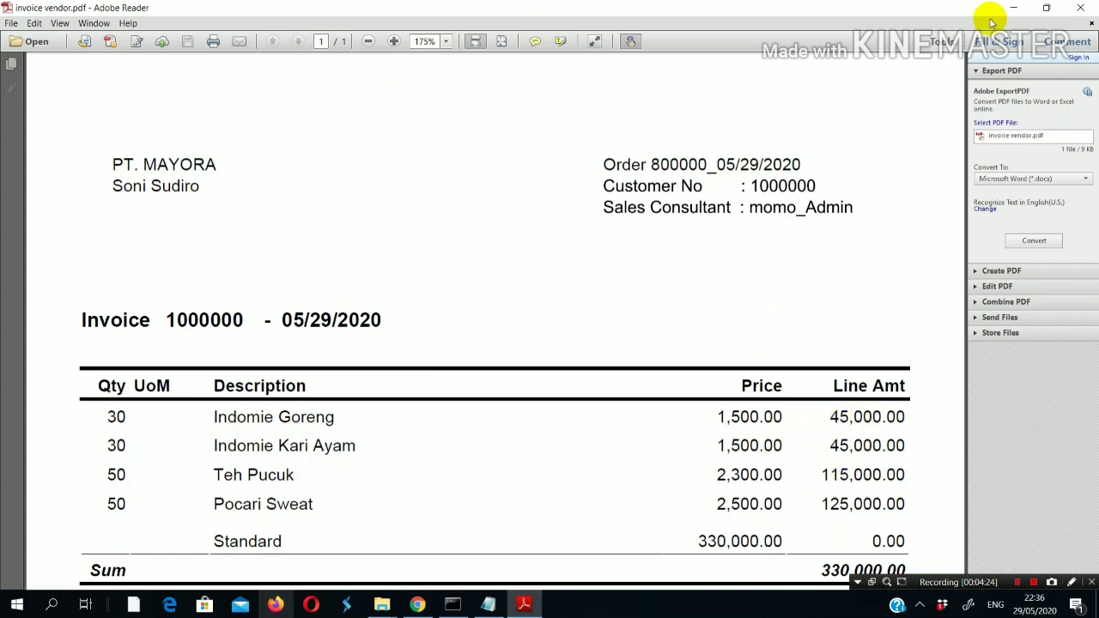
pyautogui.click(1079, 9)
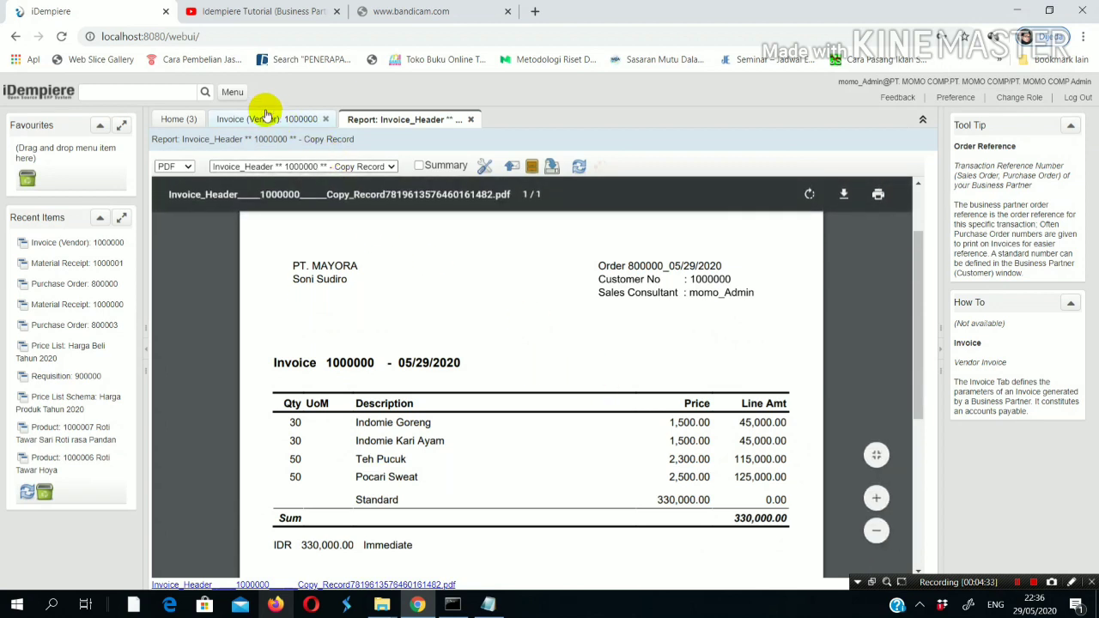
pyautogui.click(237, 96)
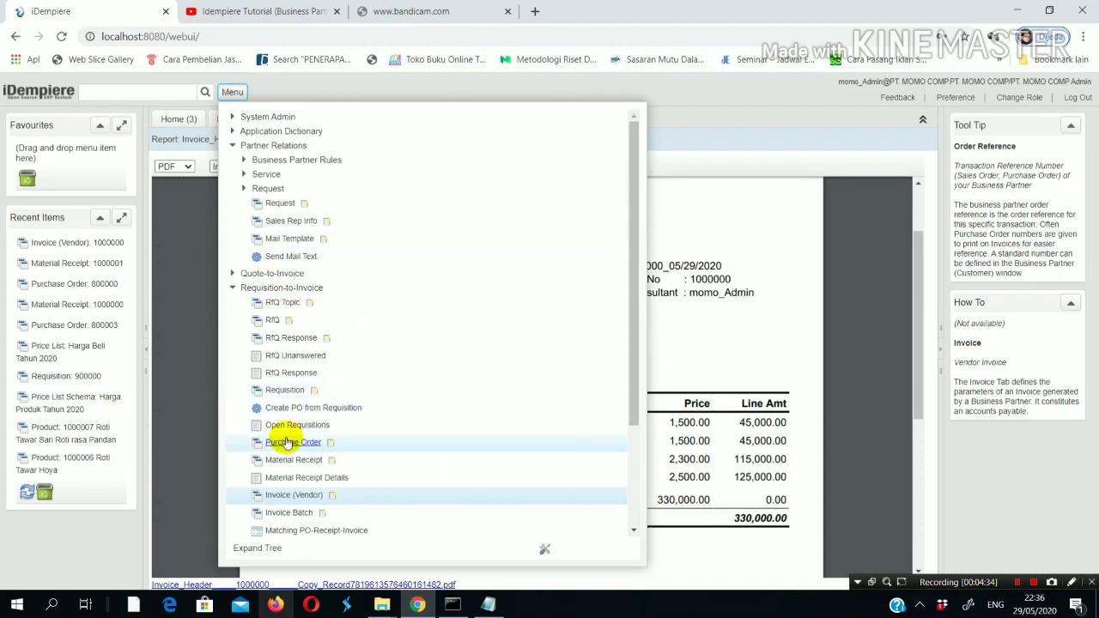